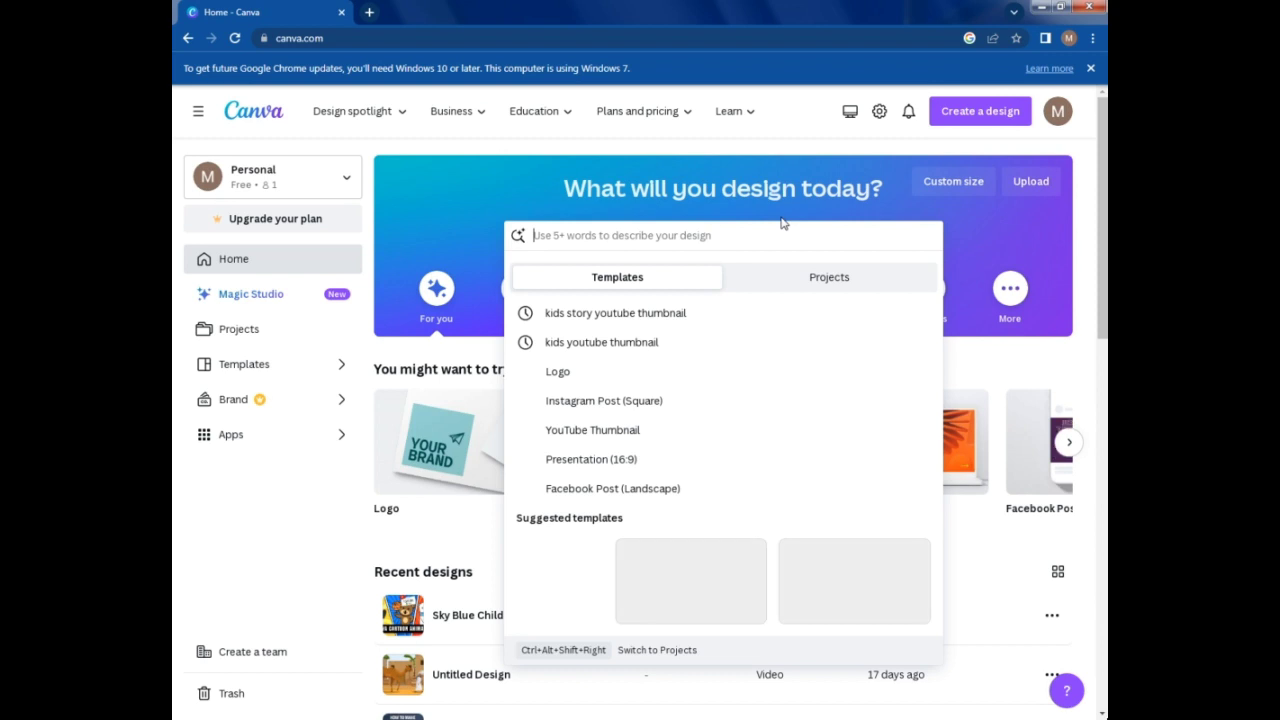
Search the design templates for "logo" and browse the resulting templates.
text(logo)
key(Return)
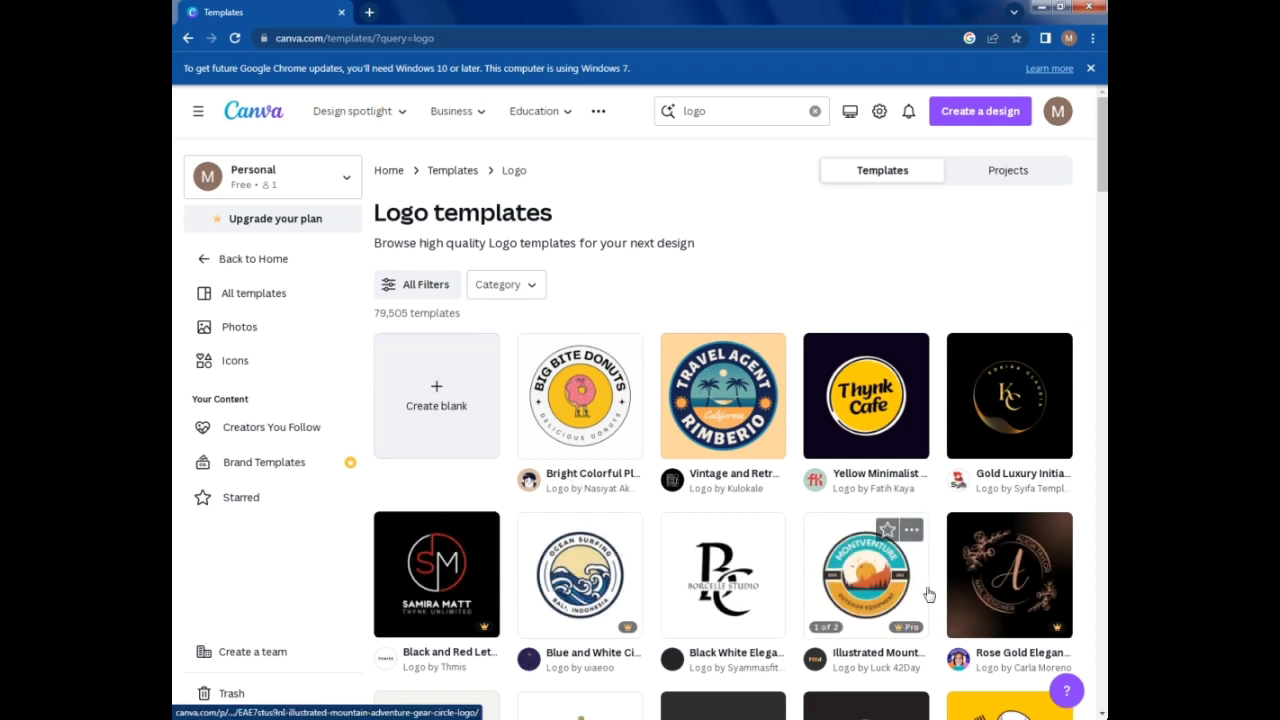
scroll(928, 594, down, 2)
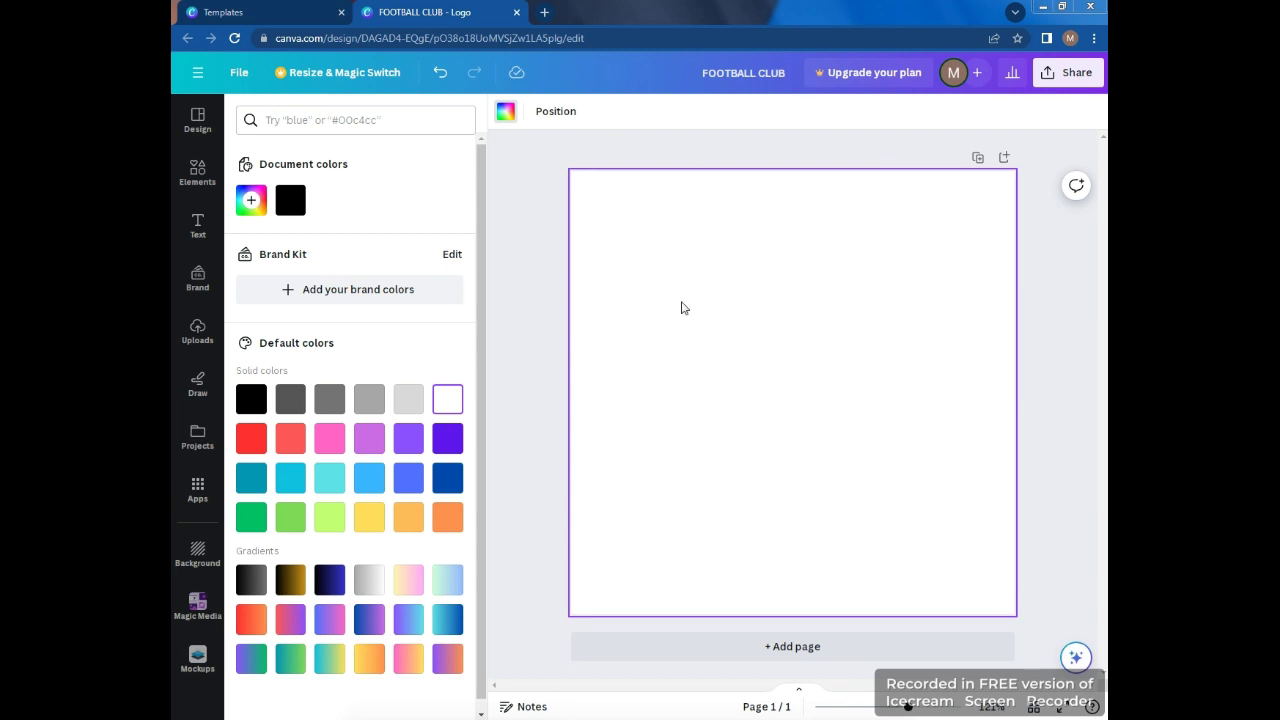
Find "circle" among the elements and add the solid circle shape to the blank page.
click(197, 170)
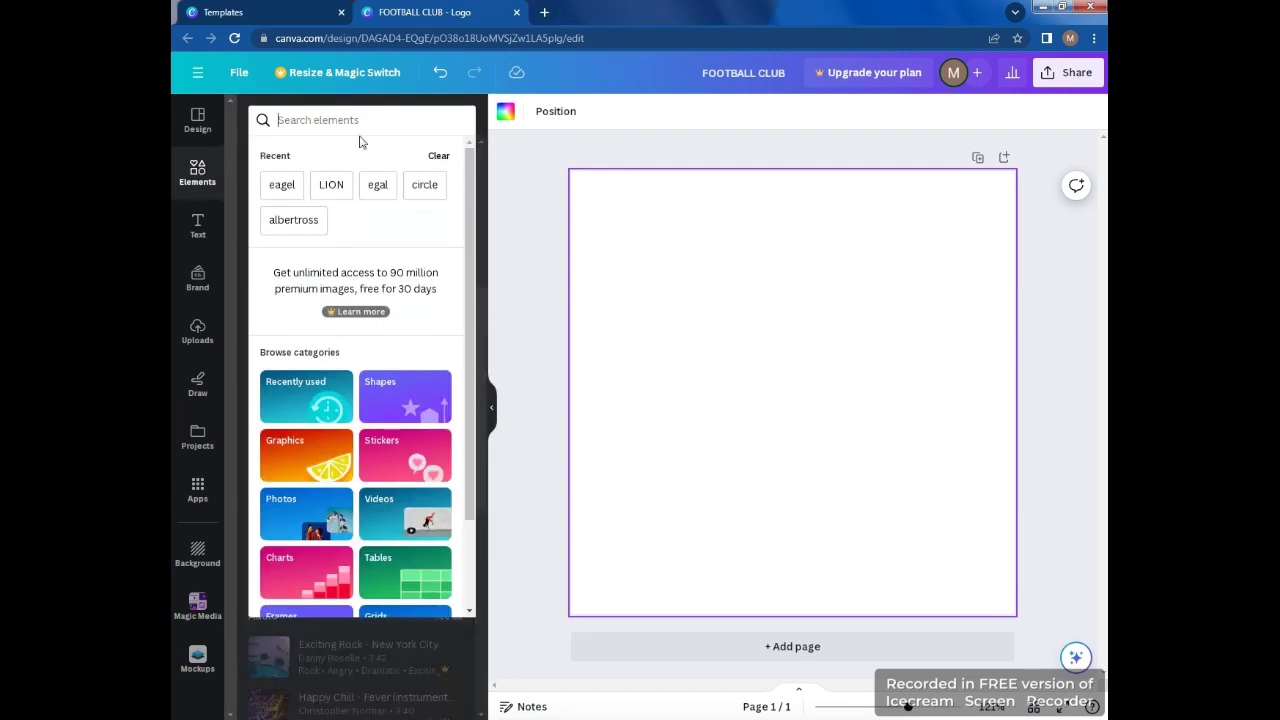
click(425, 186)
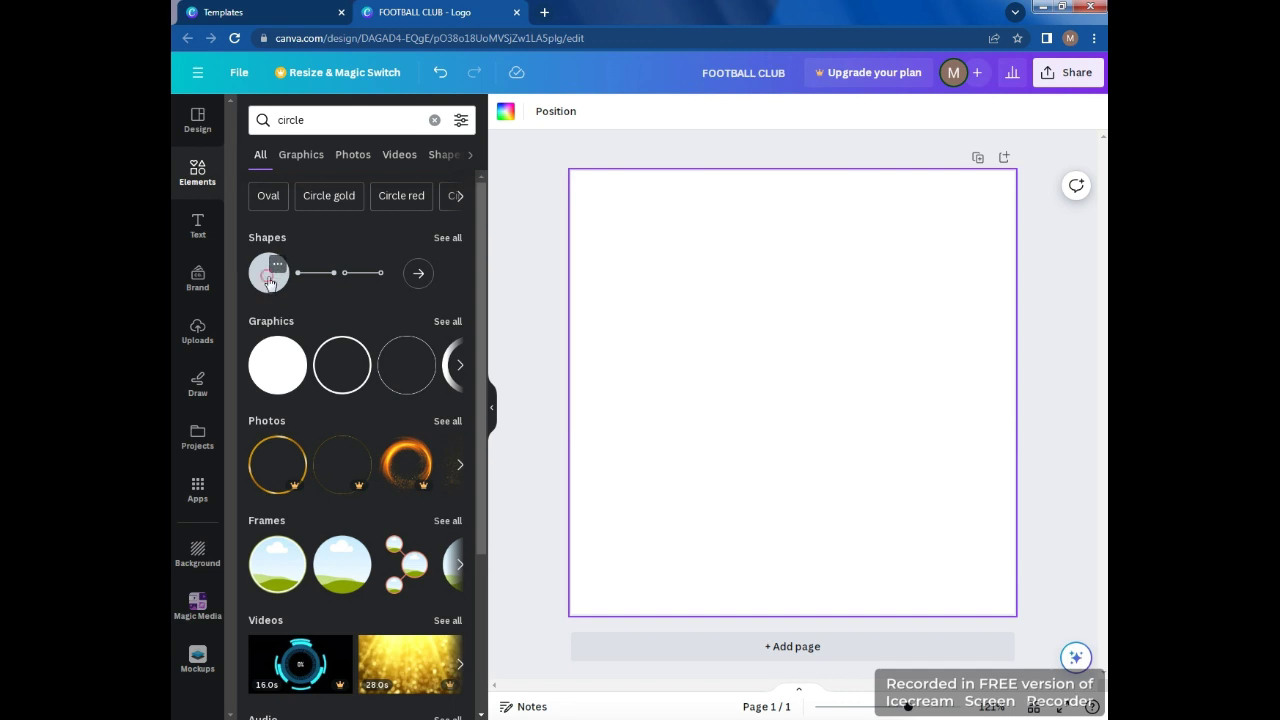
click(268, 282)
Enlarge the gray circle to about two thirds of the page width and centre it on the page.
drag(858, 458, 971, 569)
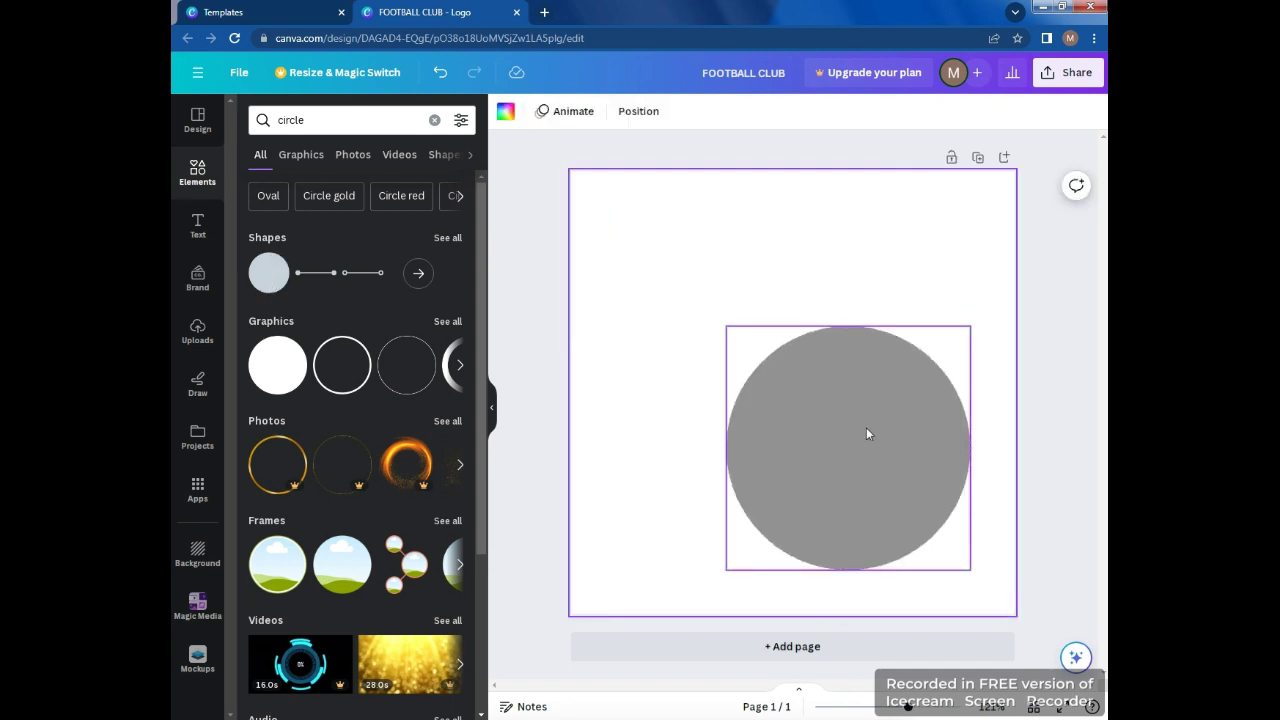
drag(866, 432, 936, 514)
drag(741, 378, 783, 389)
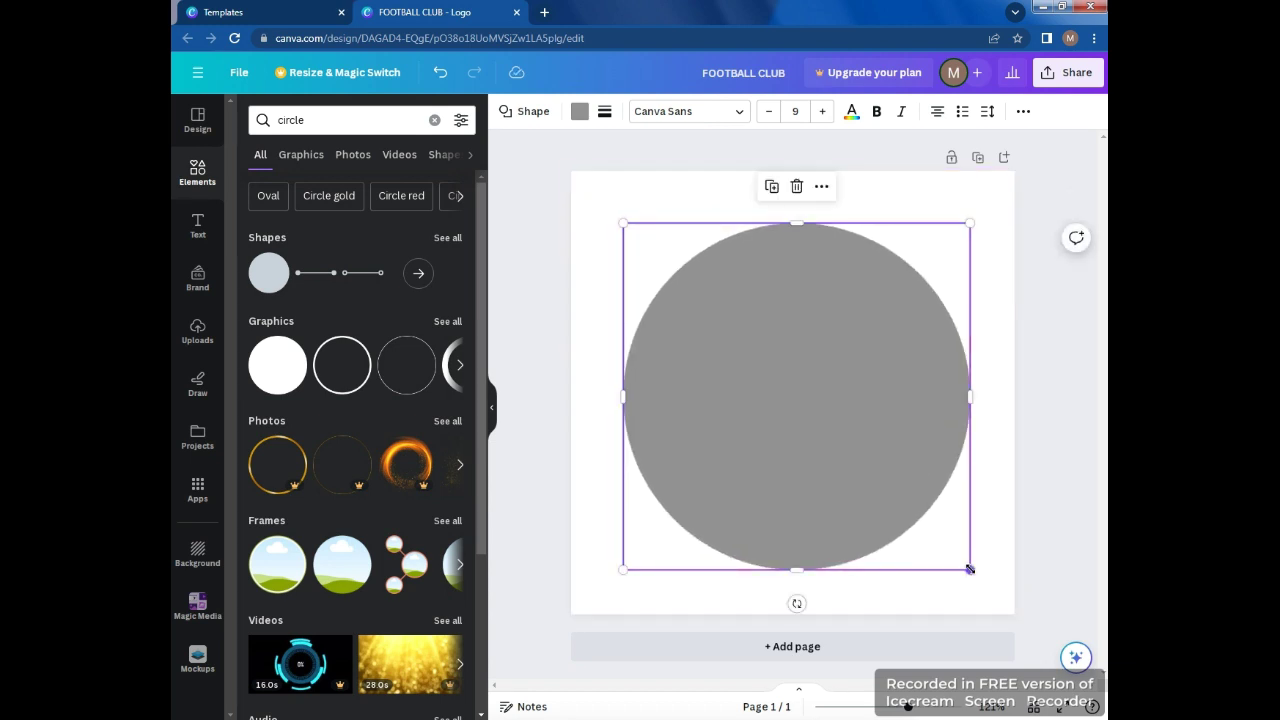
drag(970, 569, 934, 537)
mouse_move(806, 386)
mouse_down()
mouse_move(823, 417)
mouse_move(814, 395)
mouse_up()
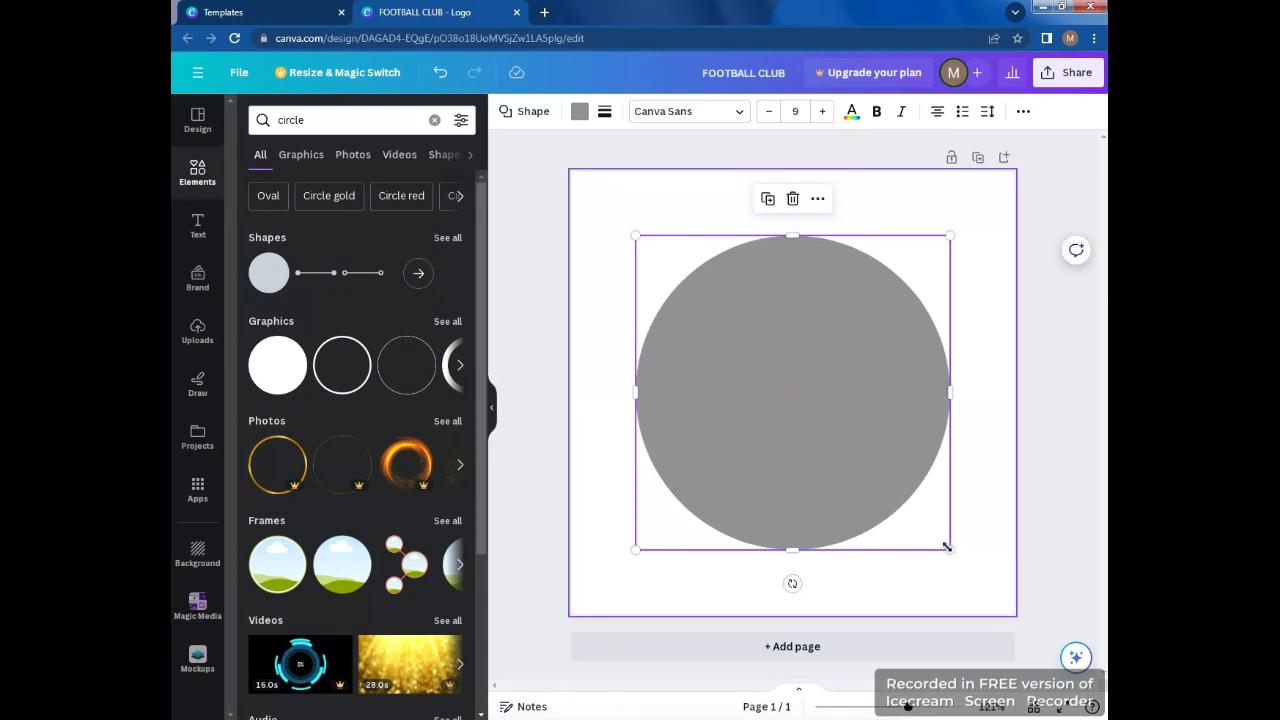
drag(947, 547, 936, 536)
drag(846, 429, 852, 436)
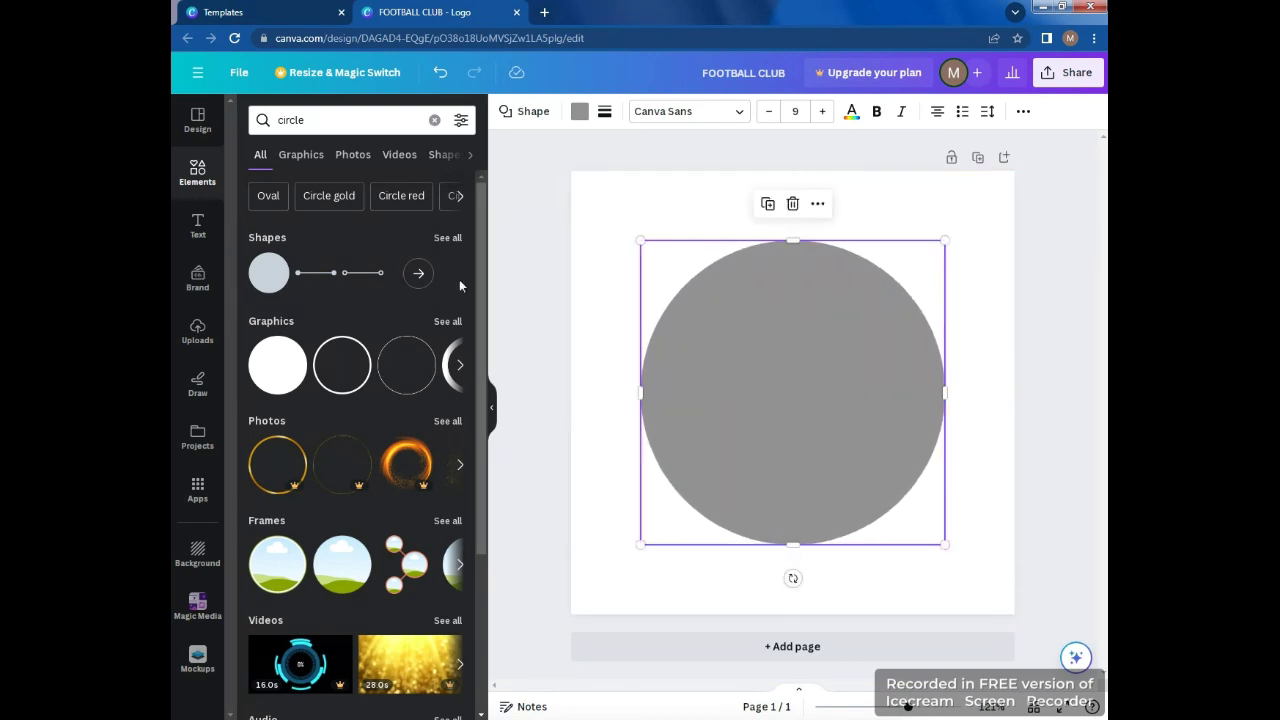
Add the circle outline graphic and enlarge it into a ring centred just outside the gray circle.
click(359, 348)
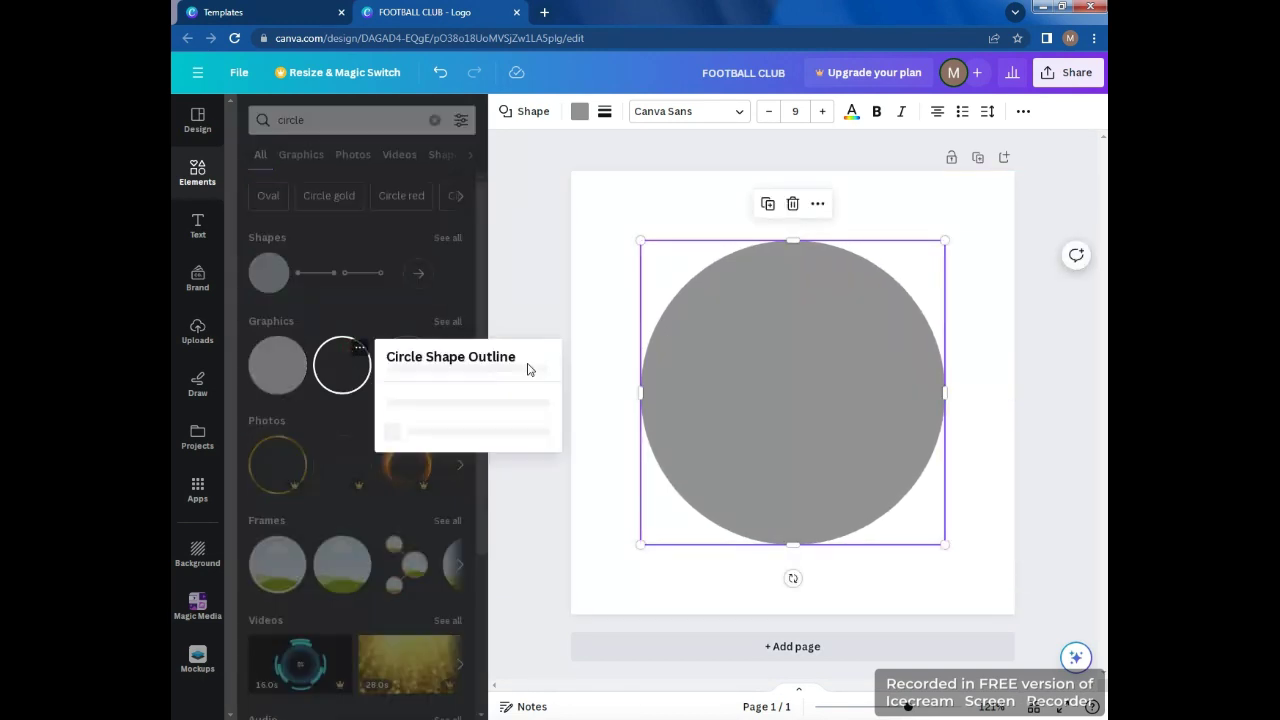
click(482, 332)
click(447, 321)
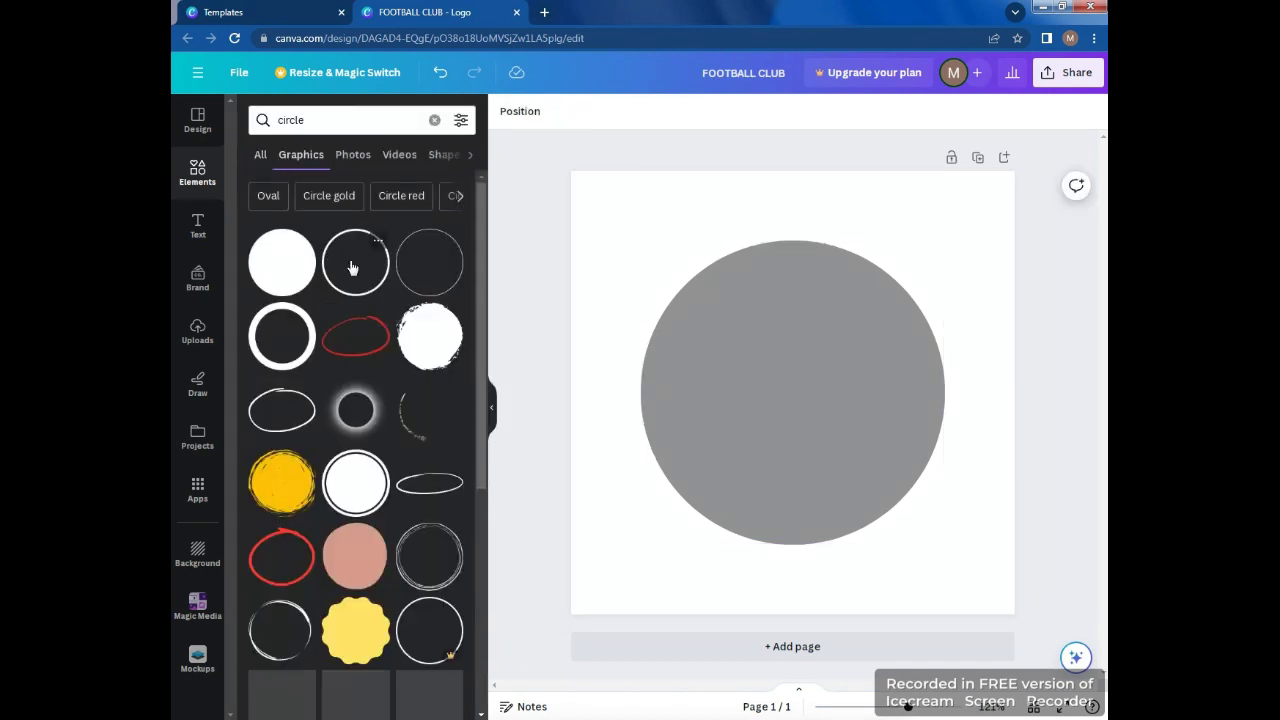
click(352, 267)
drag(761, 397, 689, 313)
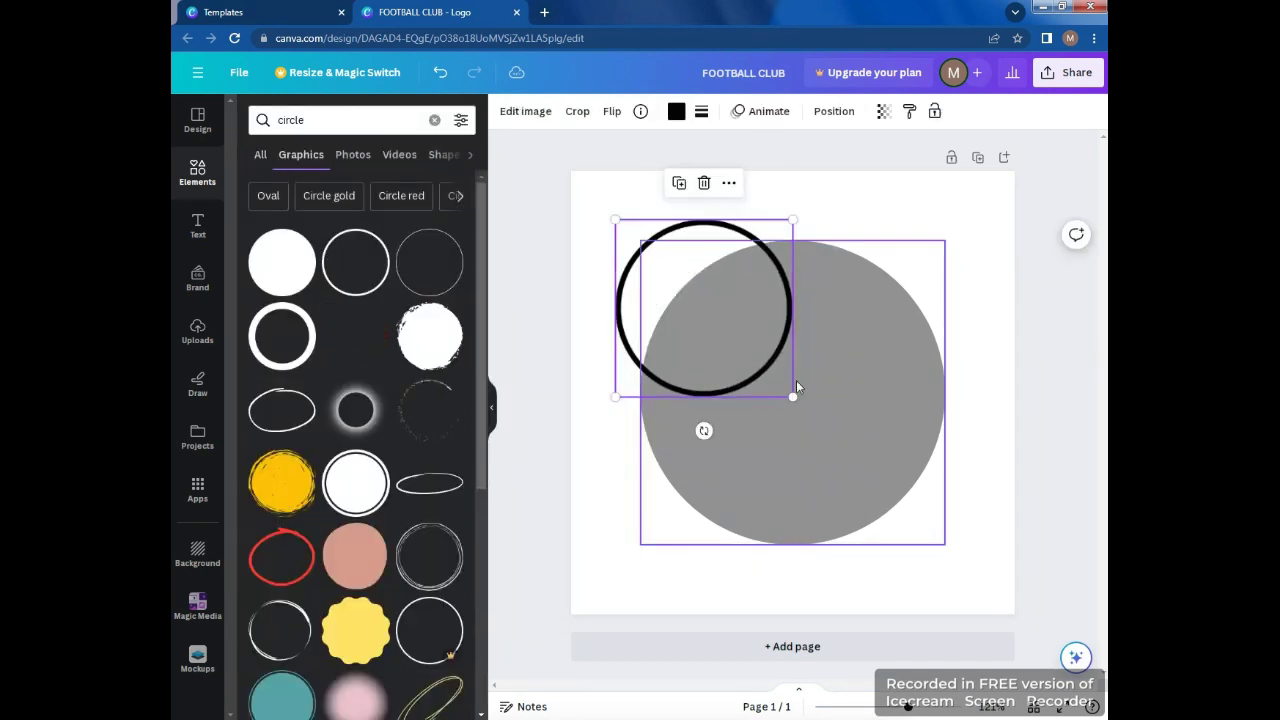
drag(814, 414, 978, 536)
drag(859, 551, 846, 543)
drag(960, 563, 965, 566)
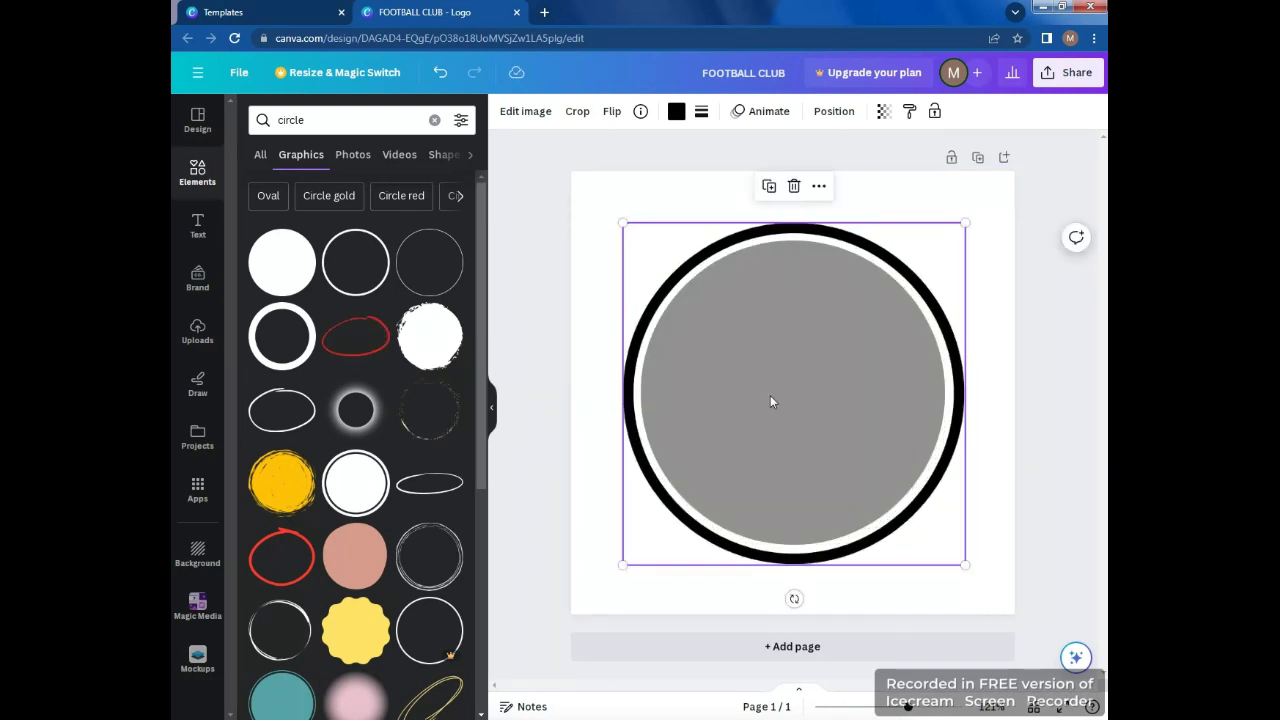
Add a second circle outline, shrink it to about 60% of the outer ring and centre it inside the gray circle.
click(347, 283)
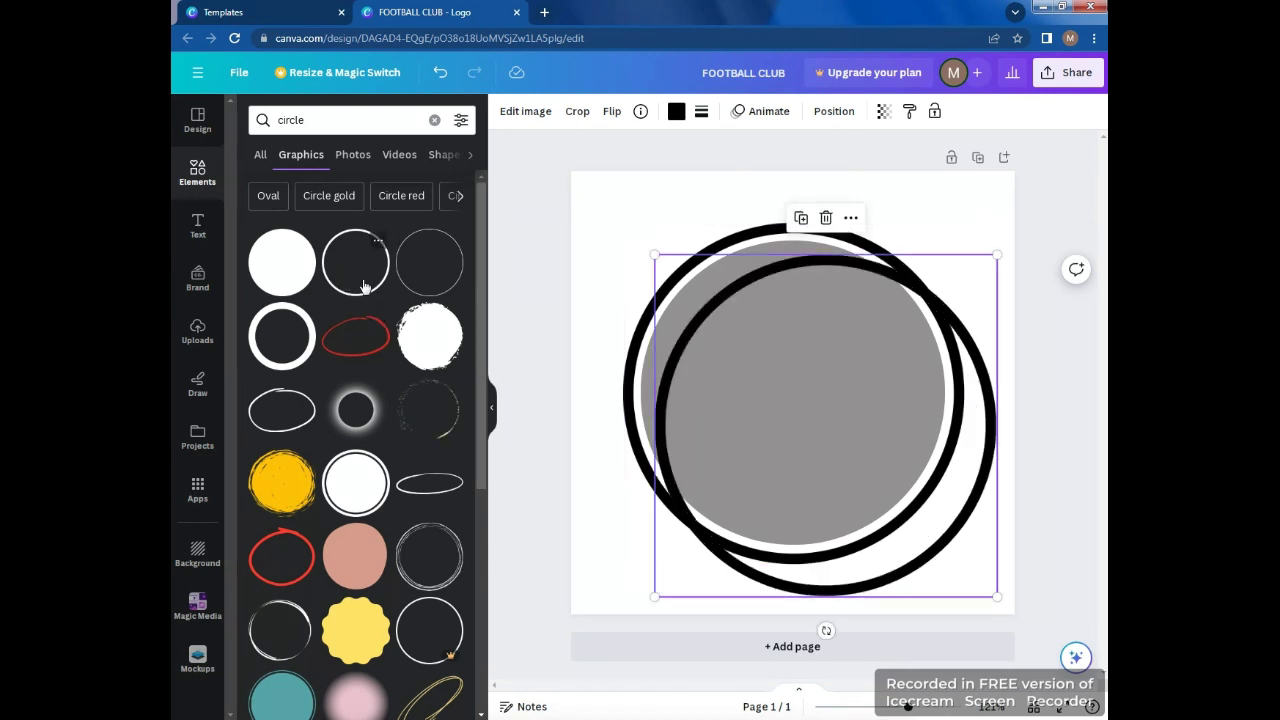
drag(993, 596, 831, 432)
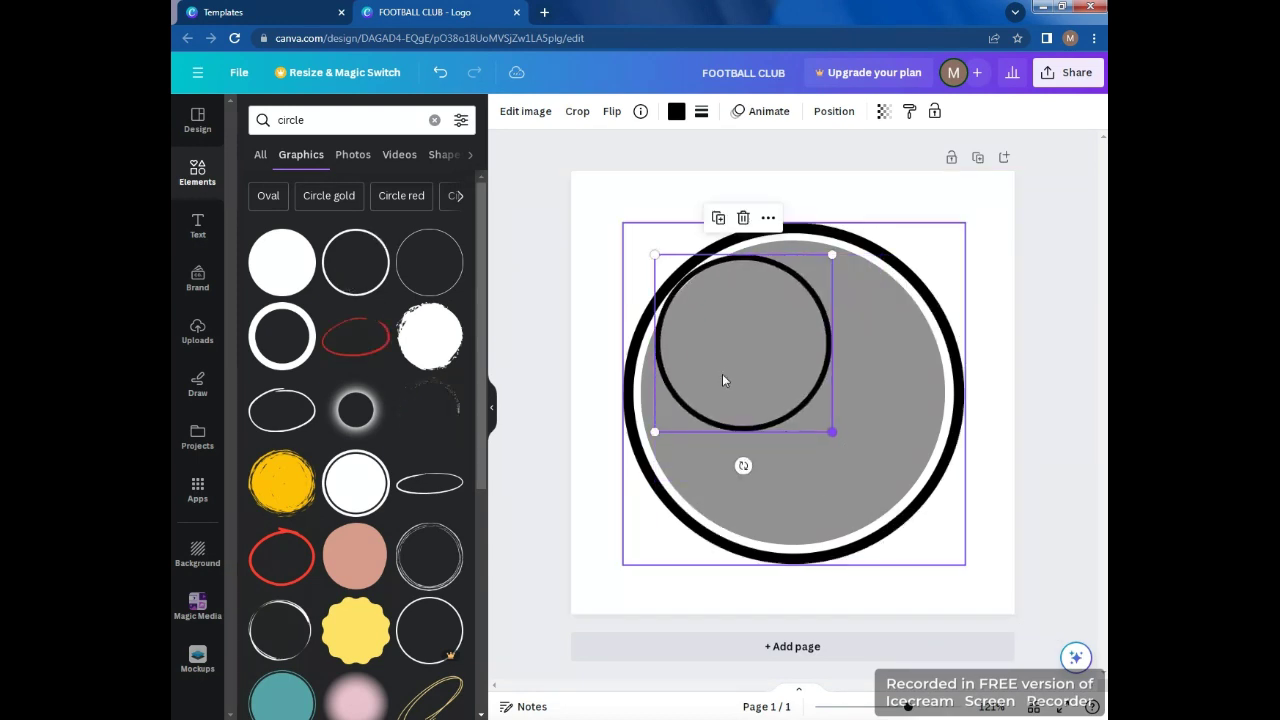
drag(722, 374, 761, 423)
drag(870, 484, 926, 533)
drag(820, 466, 807, 442)
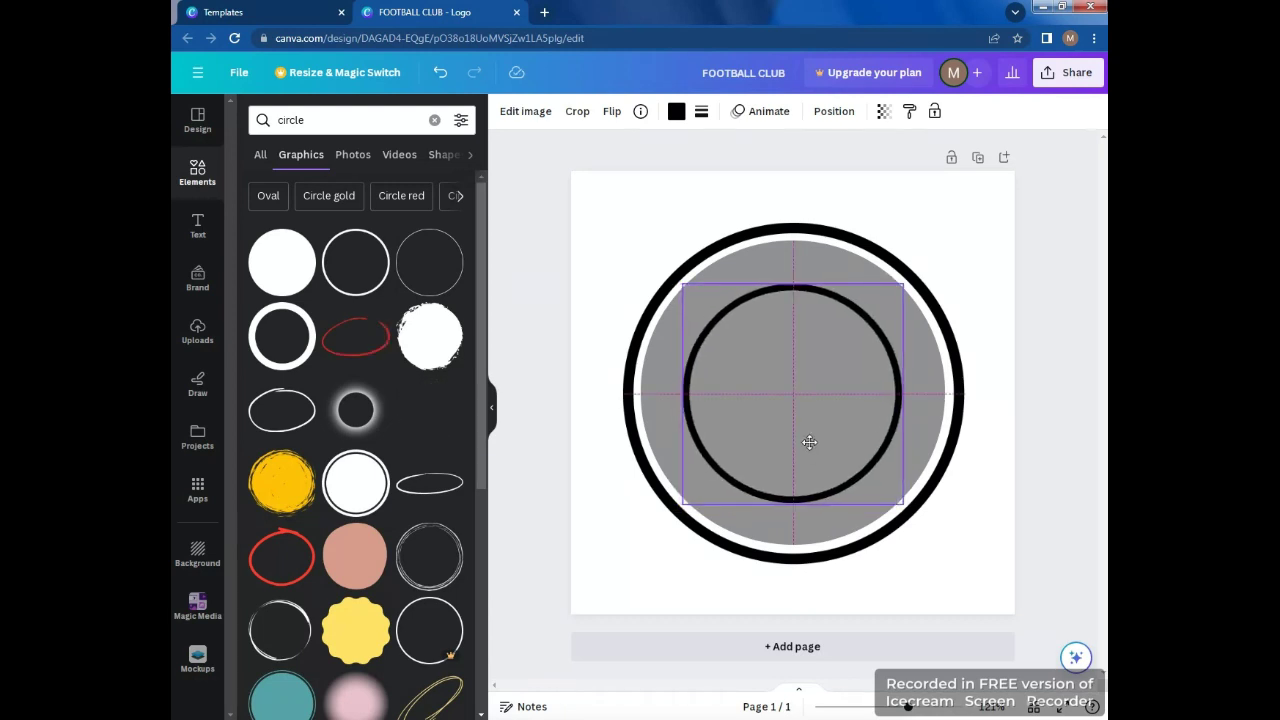
drag(897, 504, 884, 488)
mouse_move(785, 409)
mouse_down()
mouse_move(806, 423)
mouse_move(792, 428)
mouse_move(800, 411)
mouse_up()
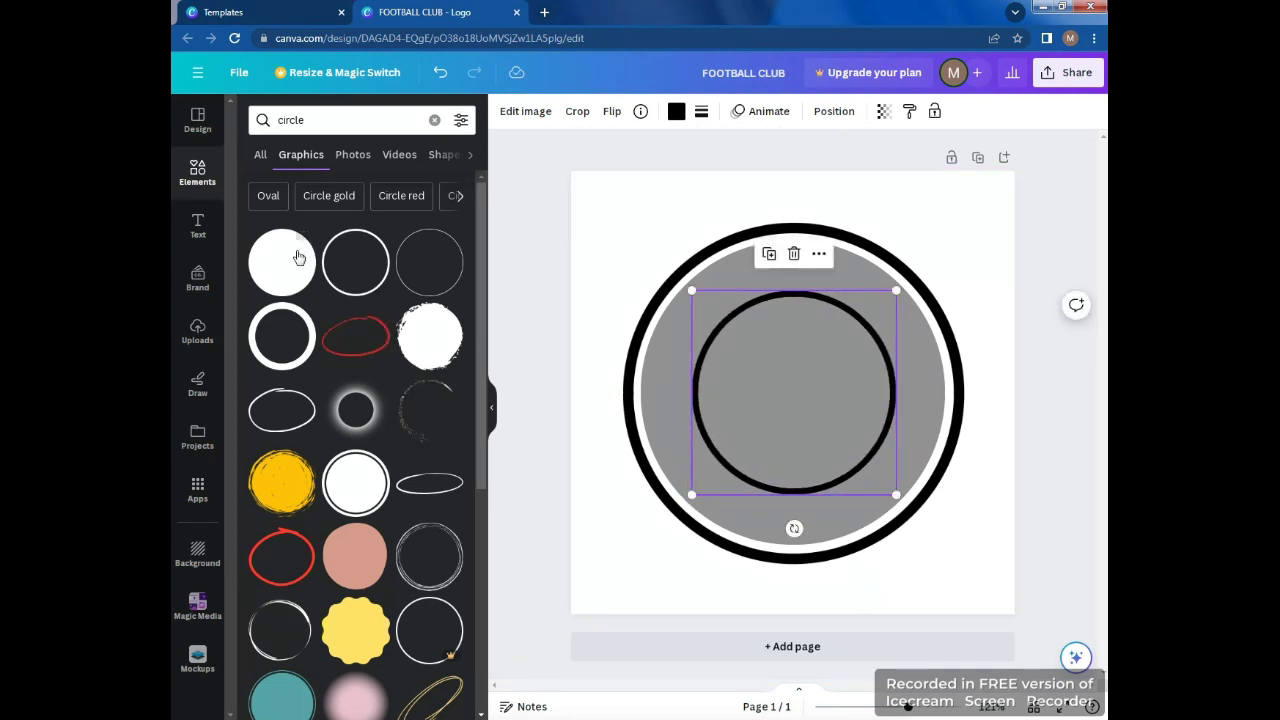
Add another solid circle, colour it purple, and size and centre it to fill the inner ring.
click(266, 157)
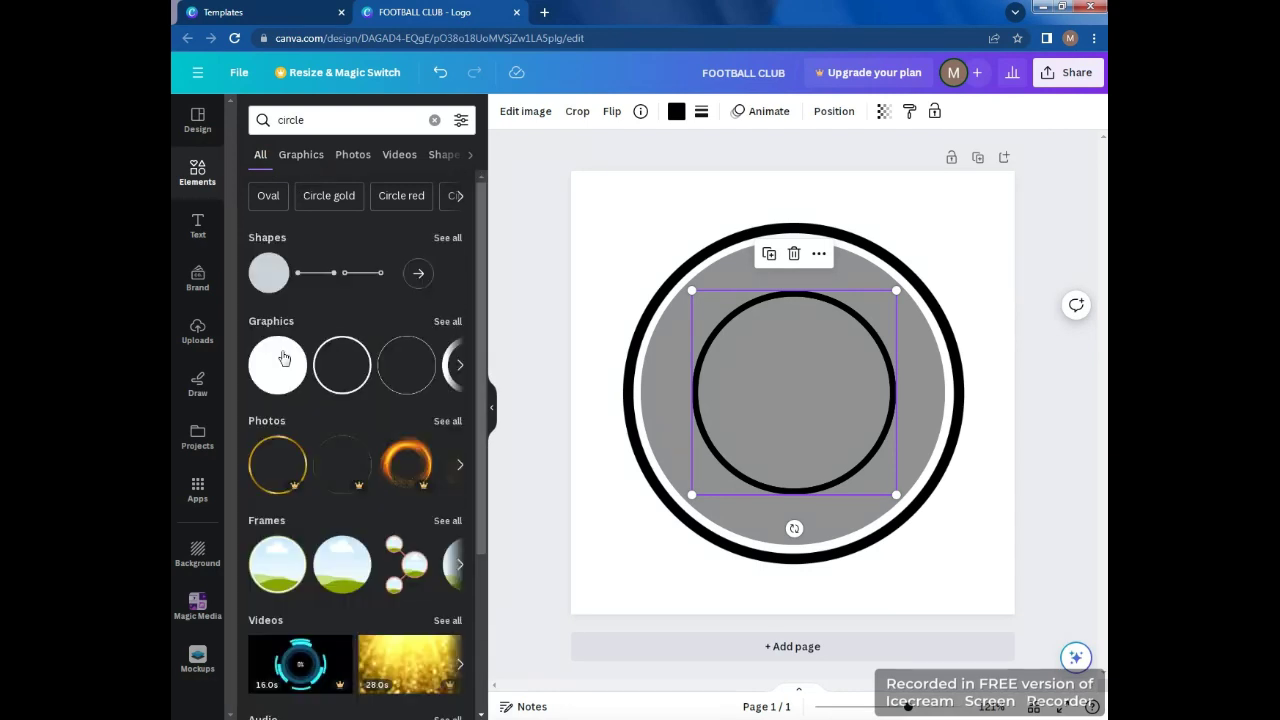
click(263, 284)
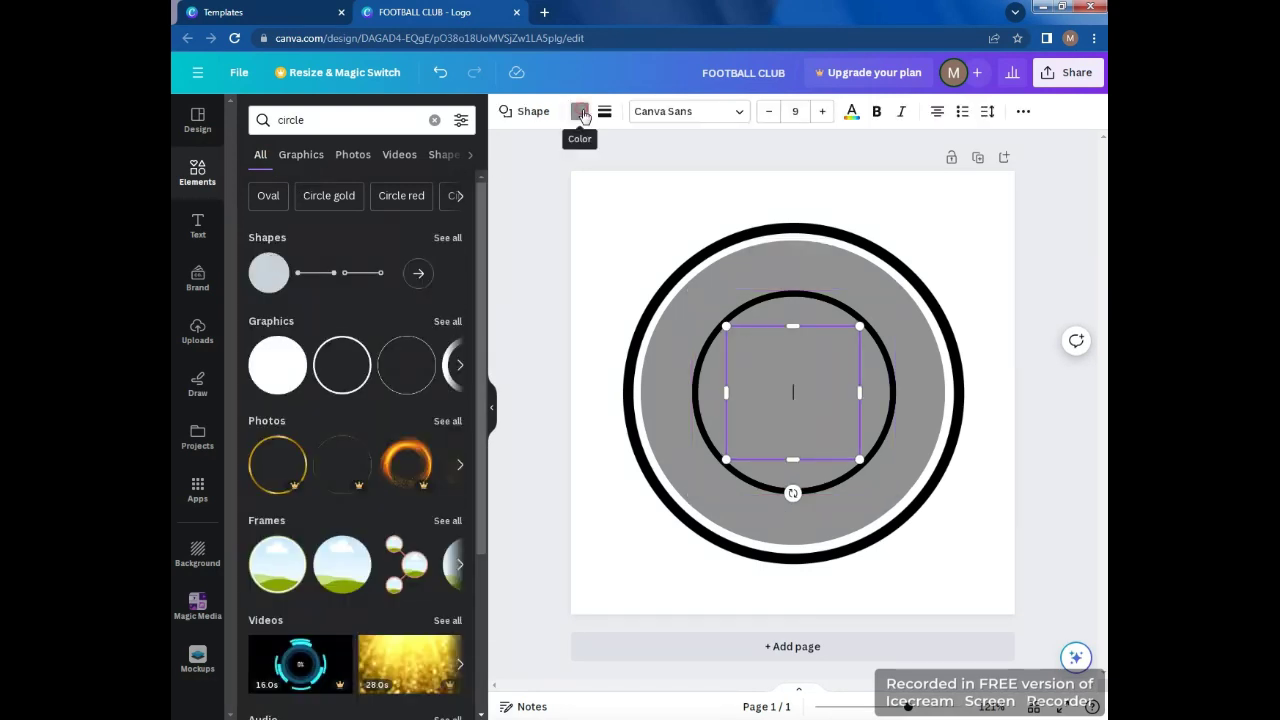
click(580, 111)
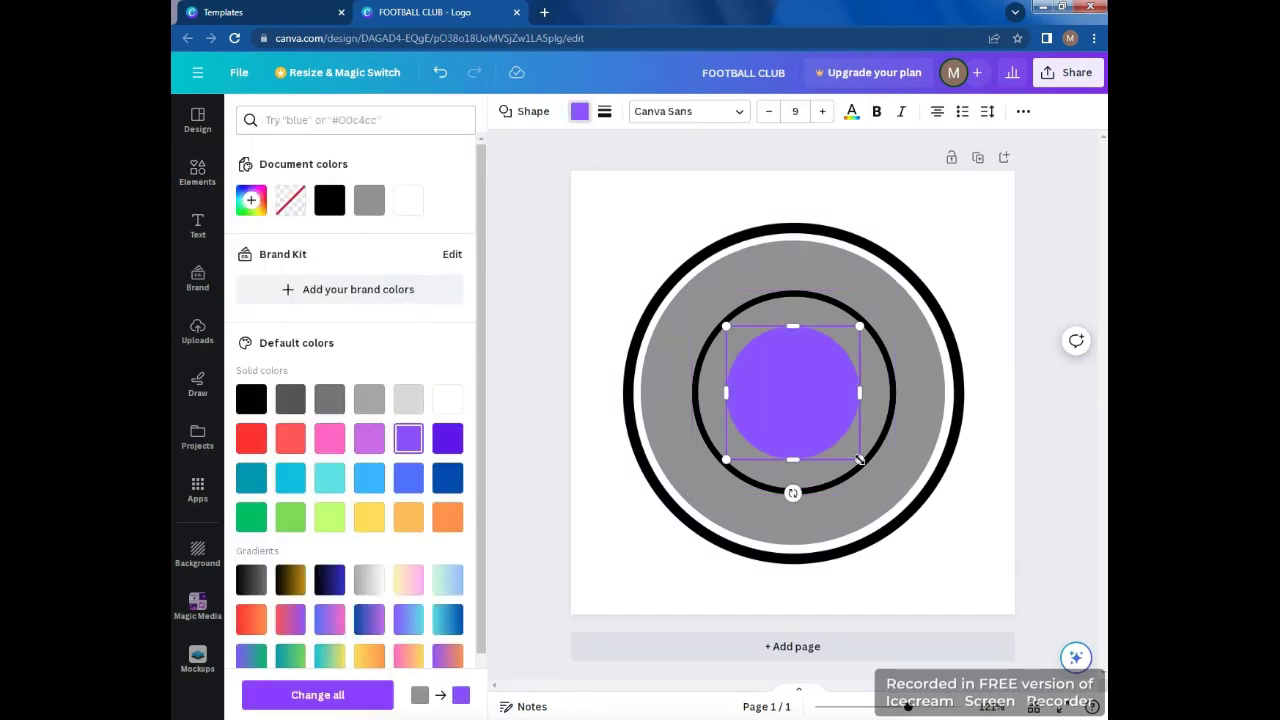
drag(859, 459, 897, 497)
drag(820, 418, 807, 401)
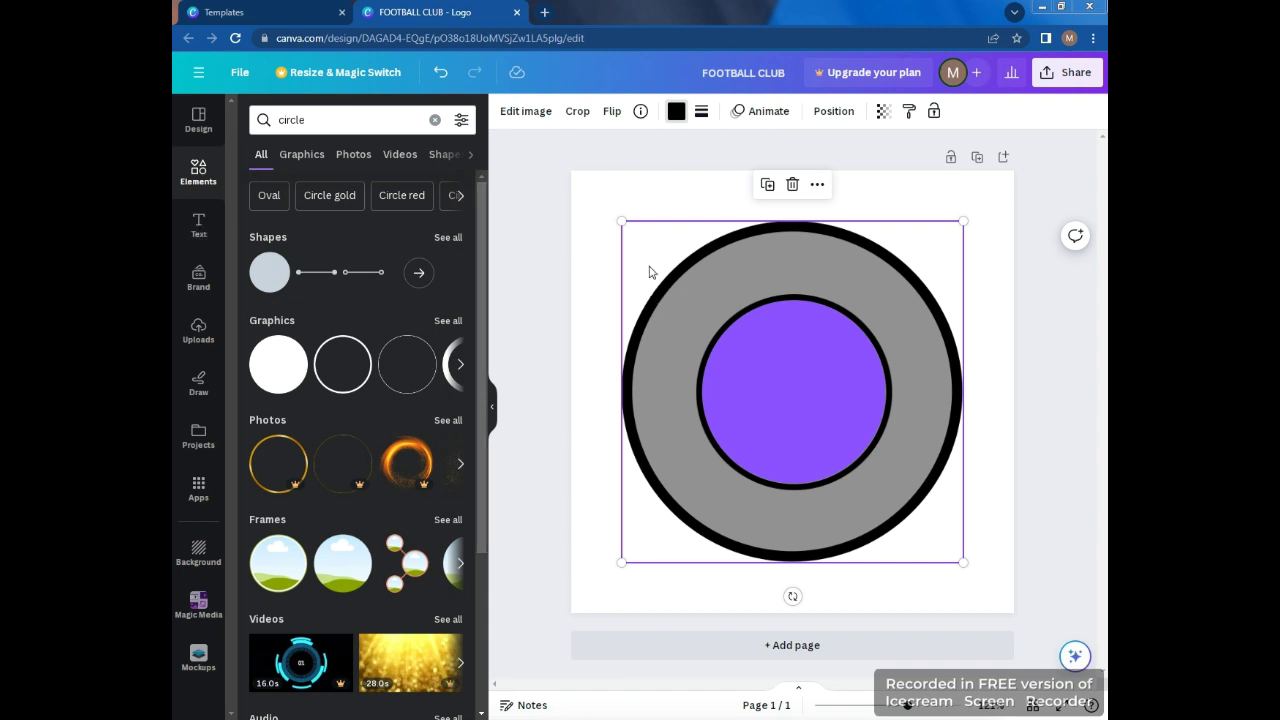
Recolour the outer ring from black to the default light orange.
click(676, 111)
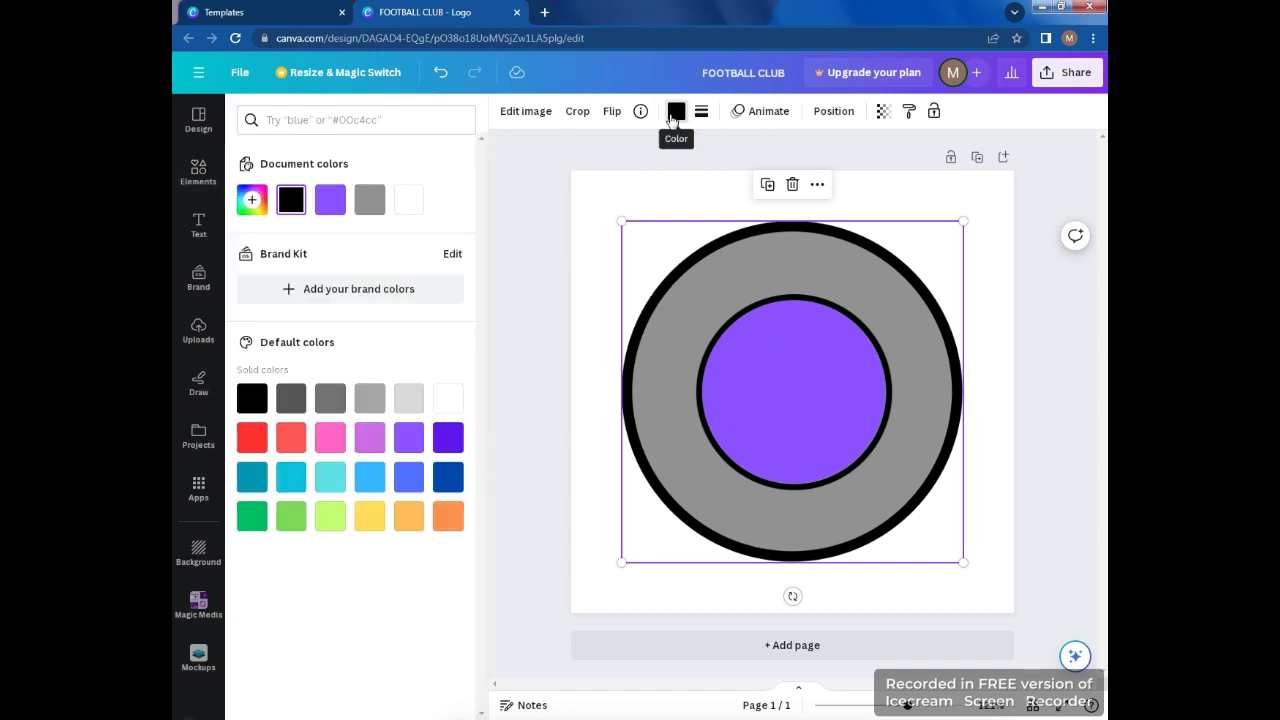
click(412, 516)
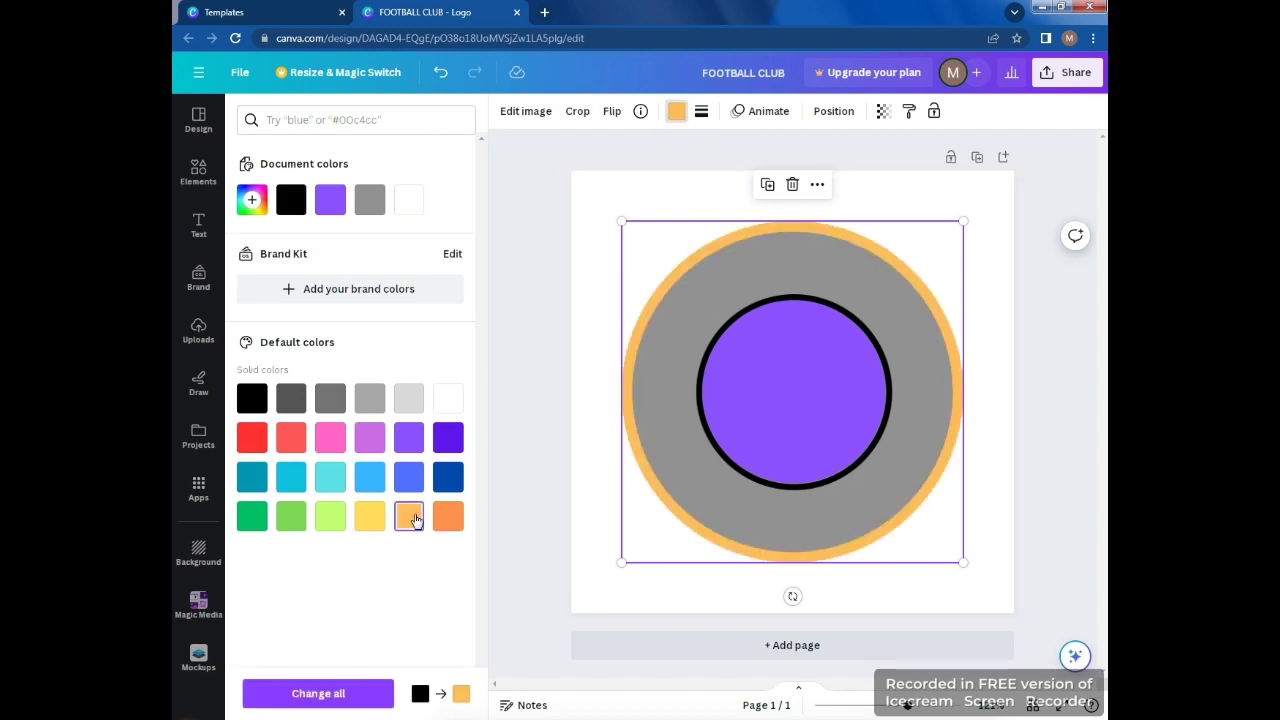
click(704, 415)
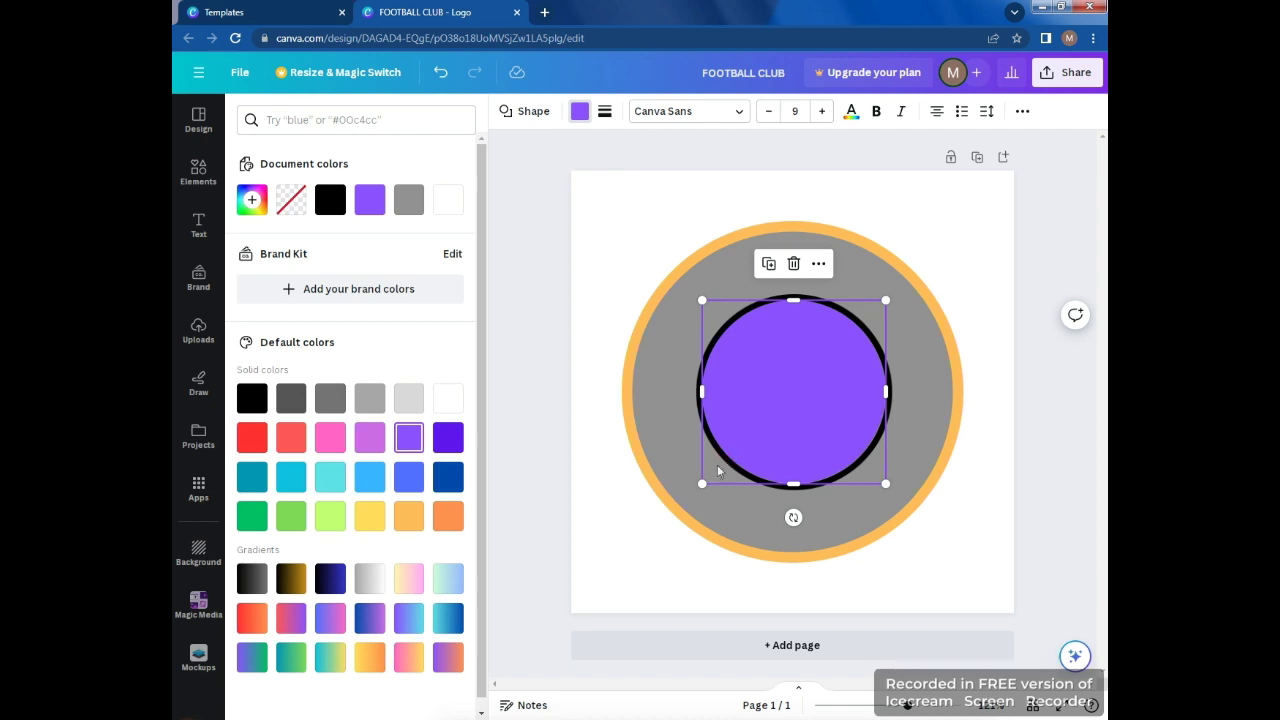
click(663, 444)
right_click(662, 428)
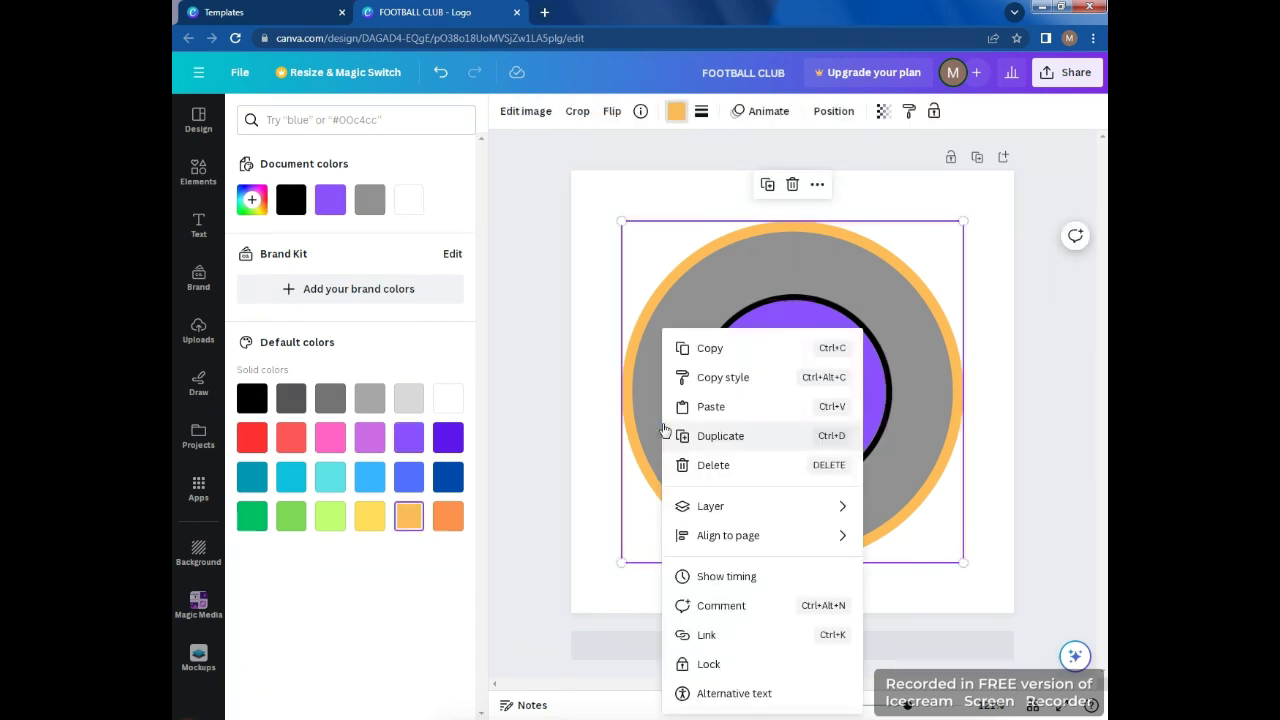
click(586, 383)
Add a heading on the upper part of the badge reading "ALEXANDER".
click(191, 233)
click(193, 230)
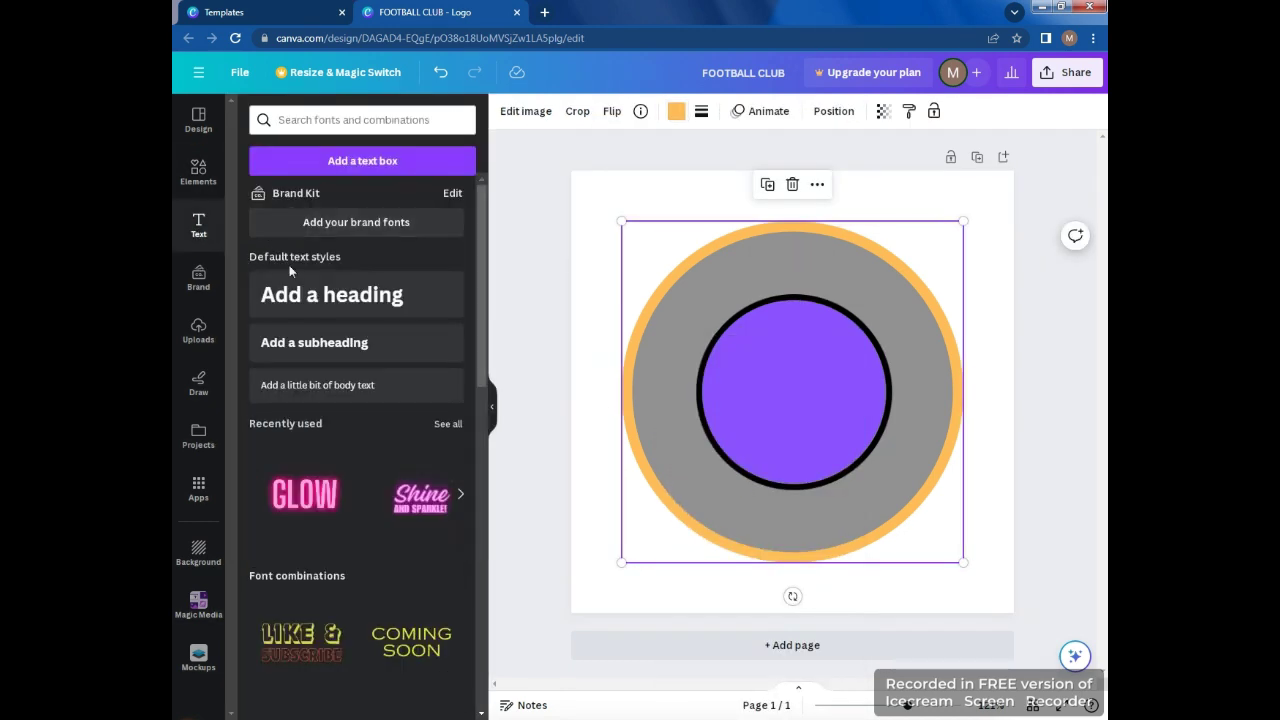
drag(330, 296, 686, 270)
key(BackSpace)
text(A)
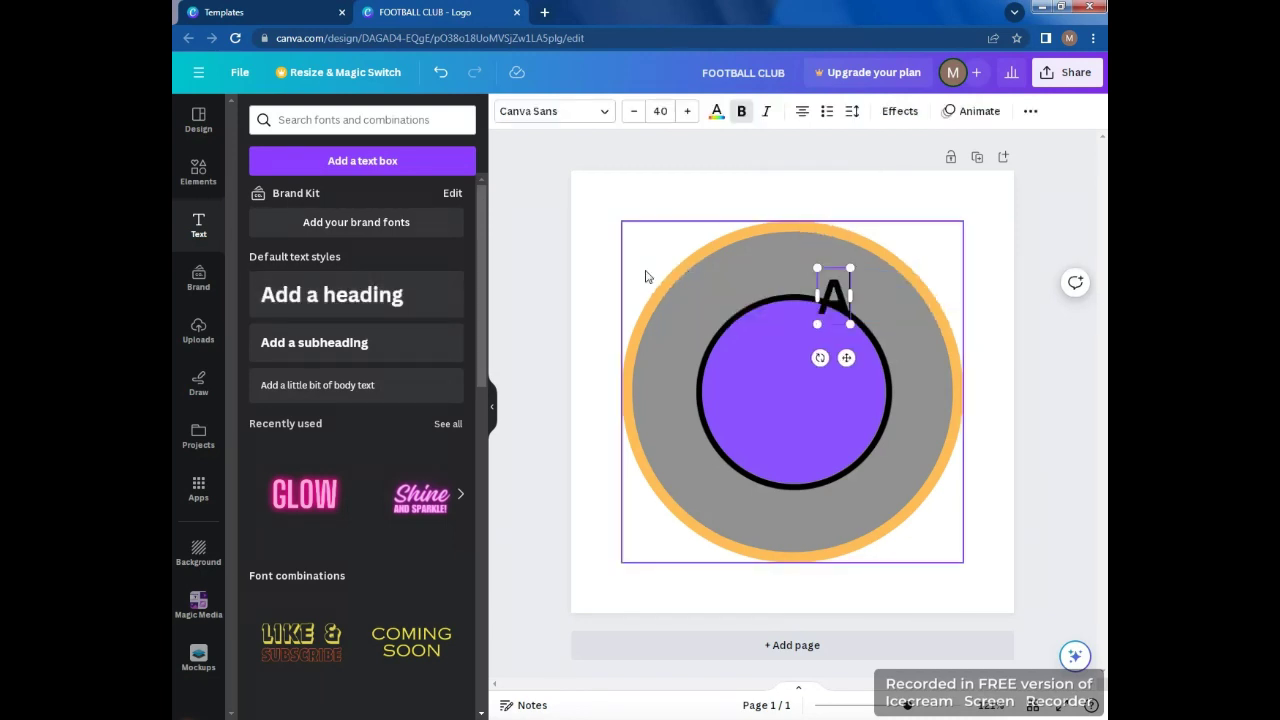
text(LEXANDER)
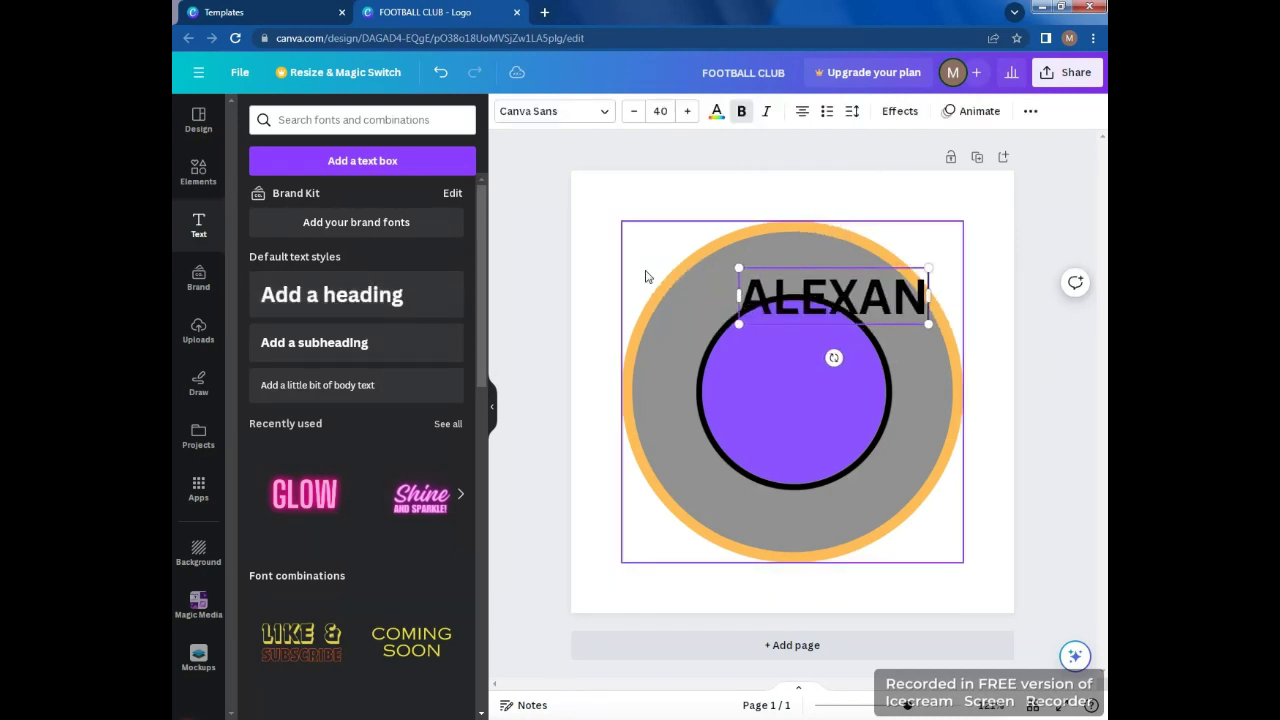
Apply the Curve shape to the heading with a value of 61 and position it along the upper gray band.
click(896, 115)
click(350, 622)
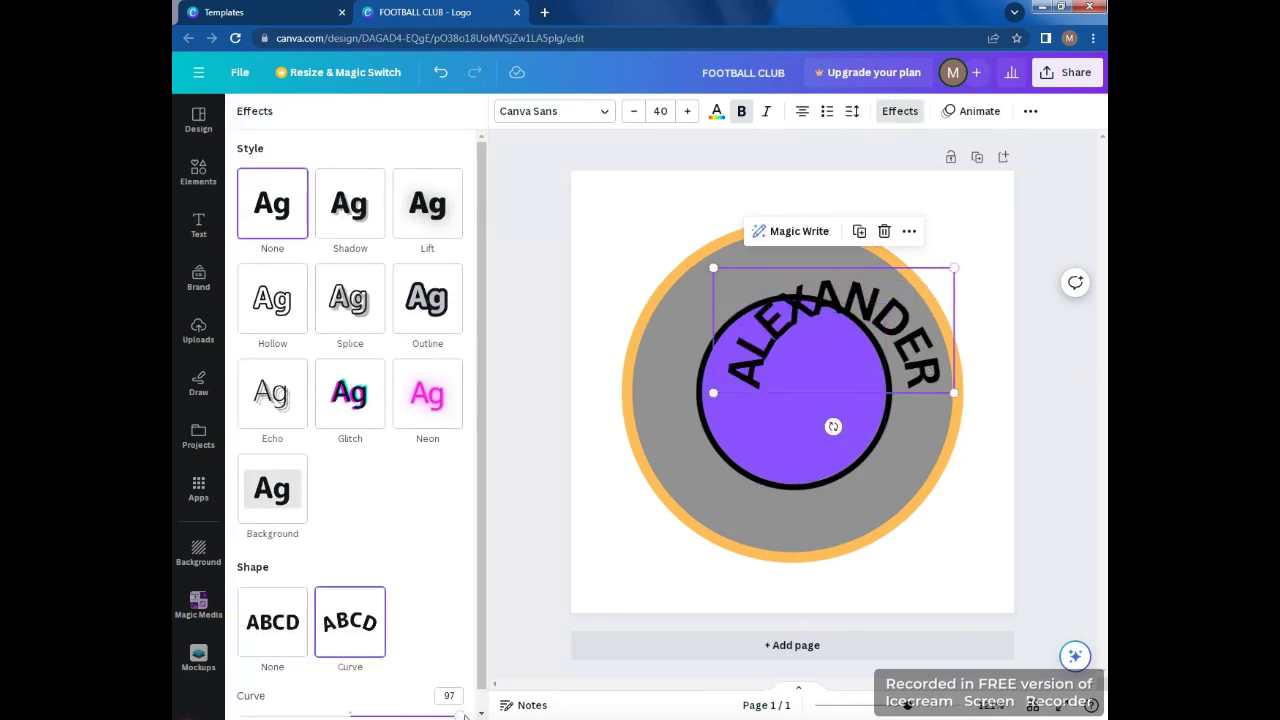
drag(459, 716, 422, 716)
drag(826, 285, 790, 268)
mouse_move(421, 714)
mouse_down()
mouse_move(436, 714)
mouse_move(420, 714)
mouse_up()
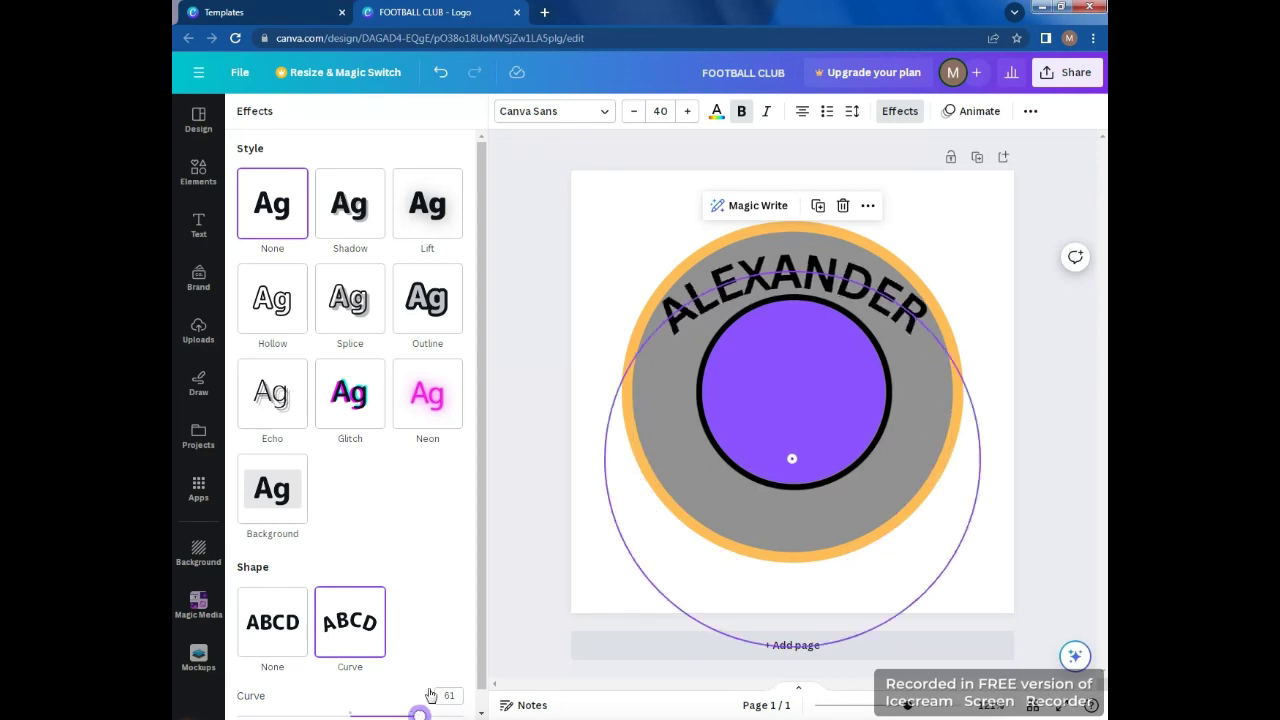
Set the curved heading's letter spacing to 109 and its curve to 70.
click(852, 113)
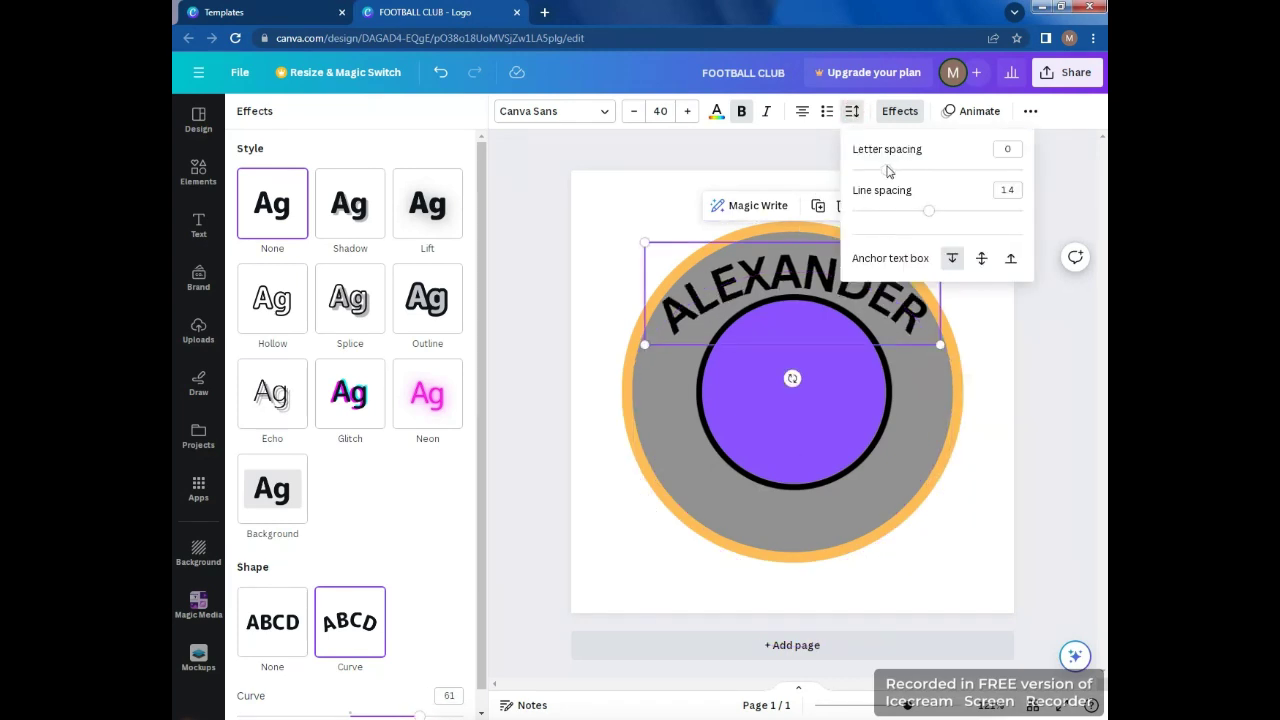
drag(900, 173, 906, 173)
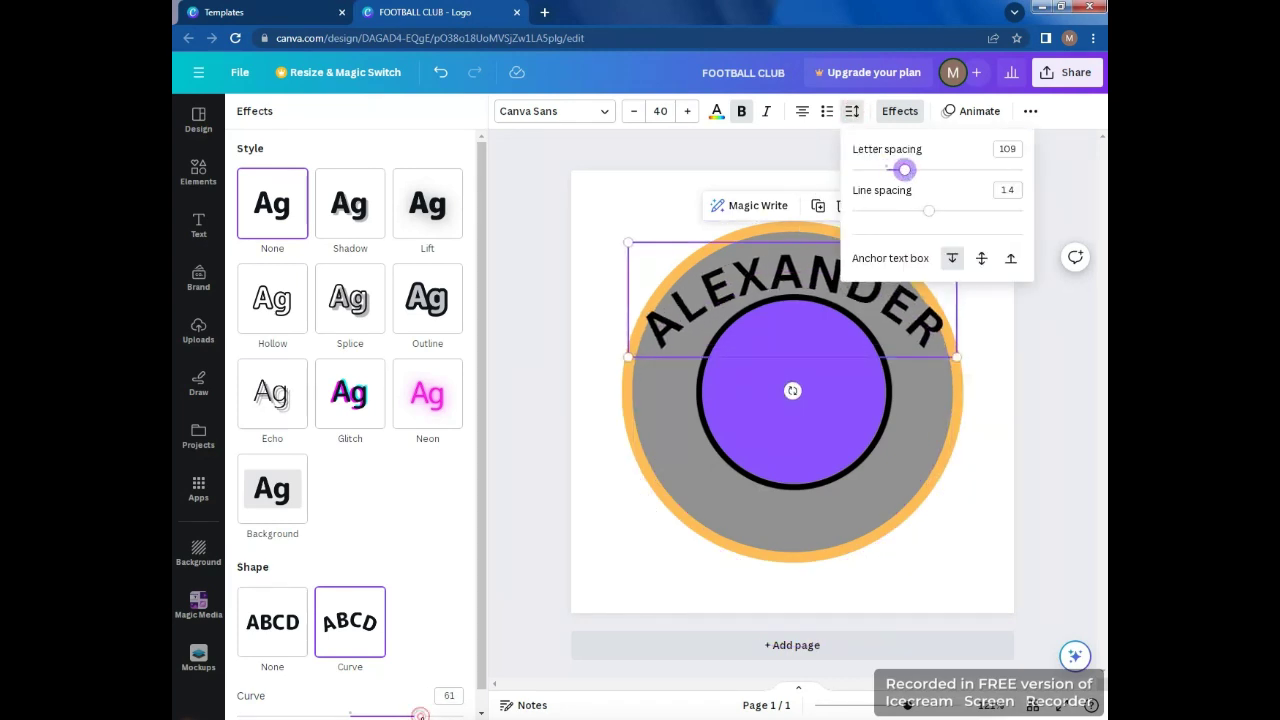
drag(421, 715, 429, 715)
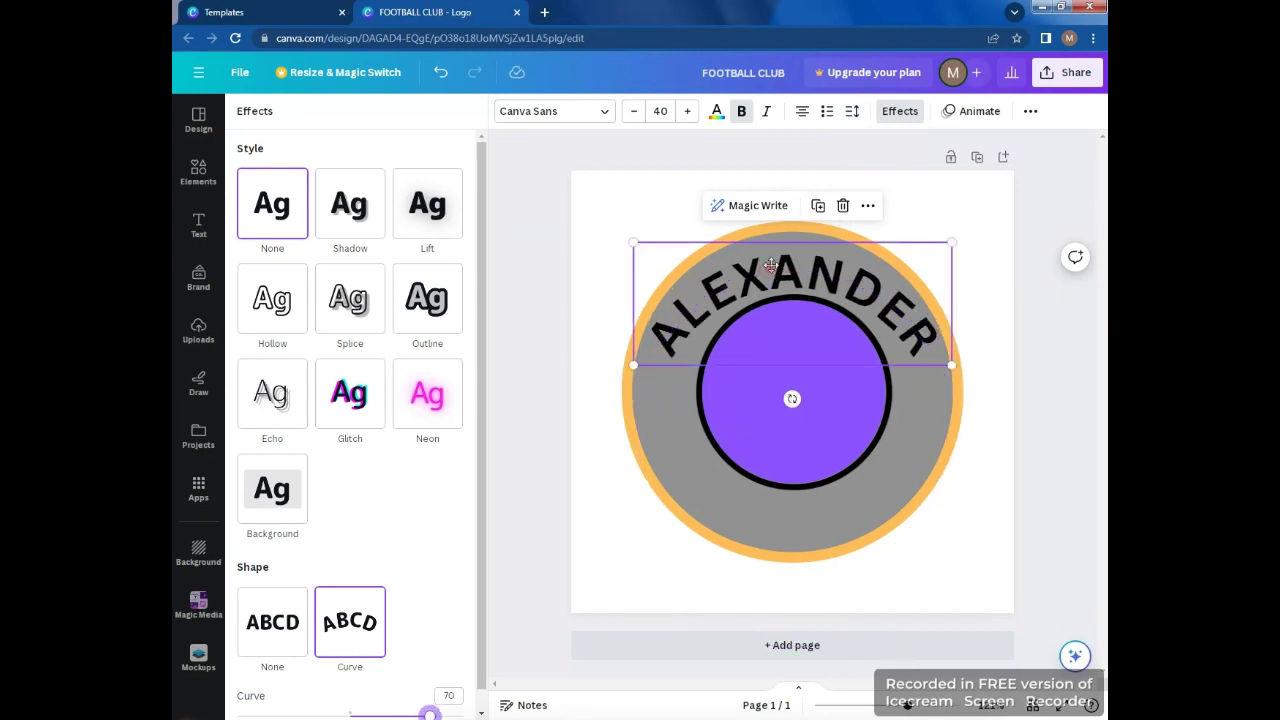
Change the curved heading's font to Proxima Nova and increase its curve to about 75.
click(606, 112)
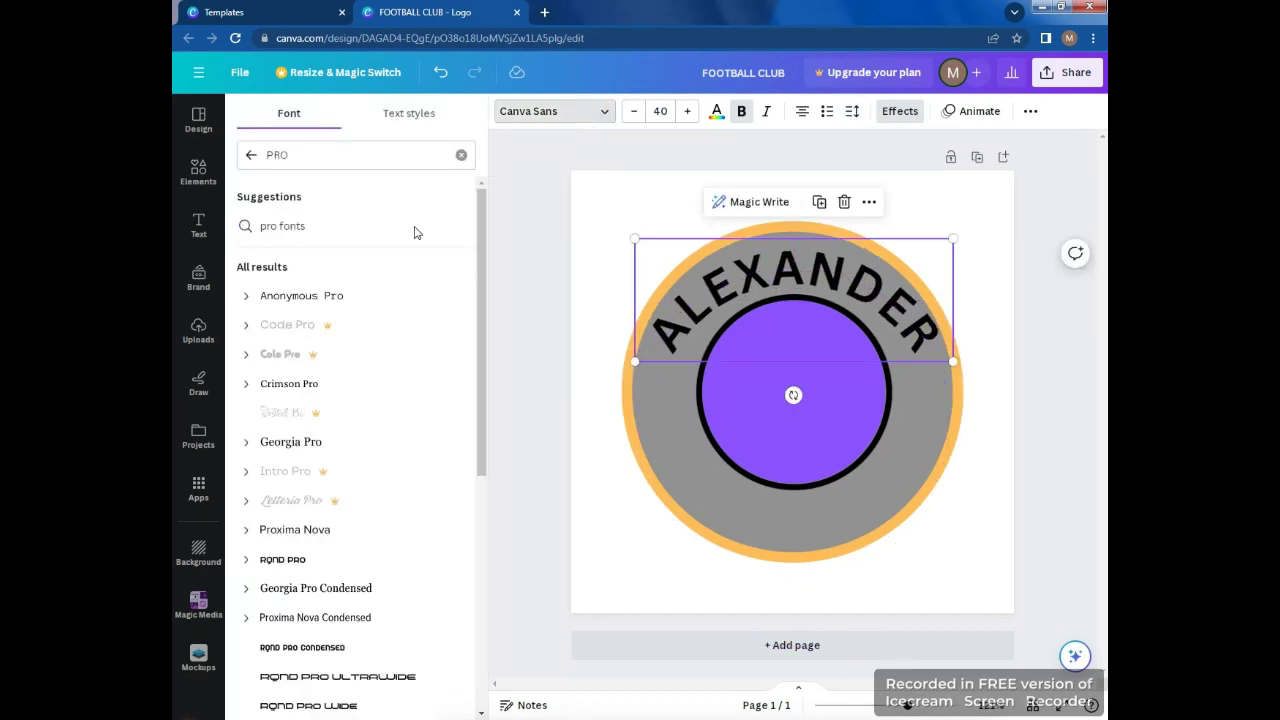
click(331, 531)
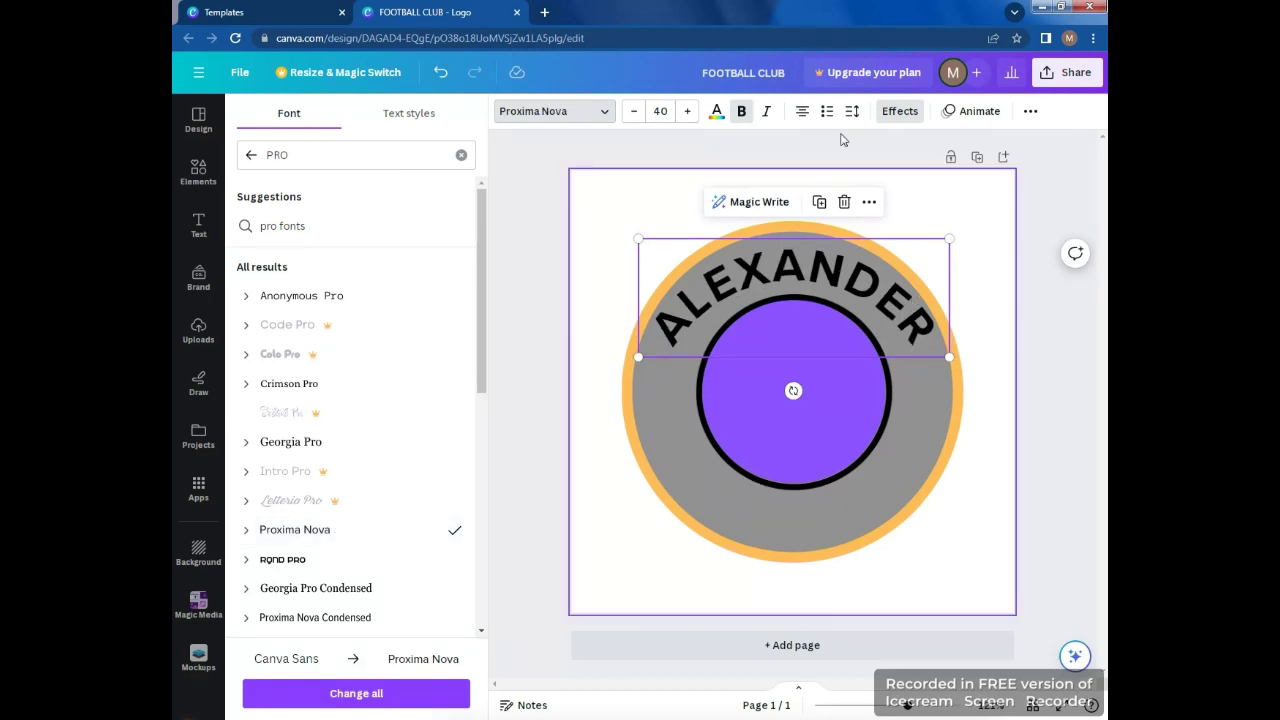
click(897, 112)
drag(429, 714, 459, 714)
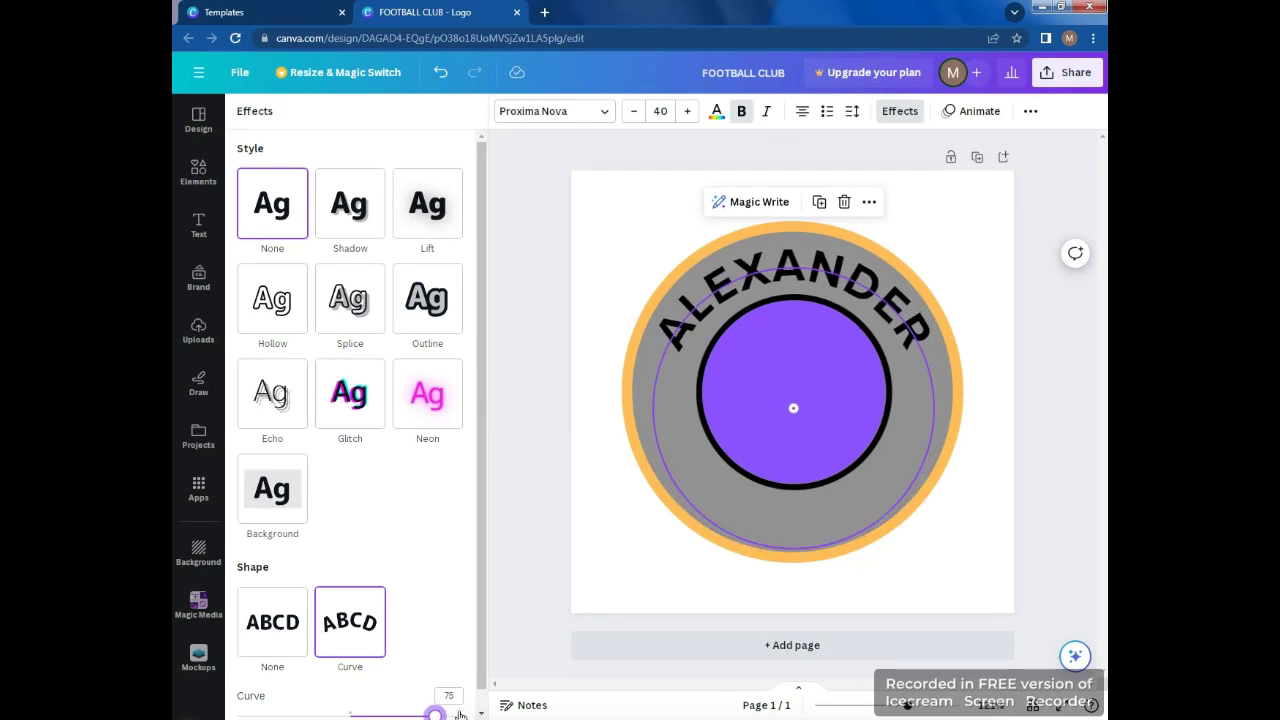
Increase the letter spacing of the curved "ALEXANDER" heading to 234.
click(851, 111)
drag(903, 173, 928, 173)
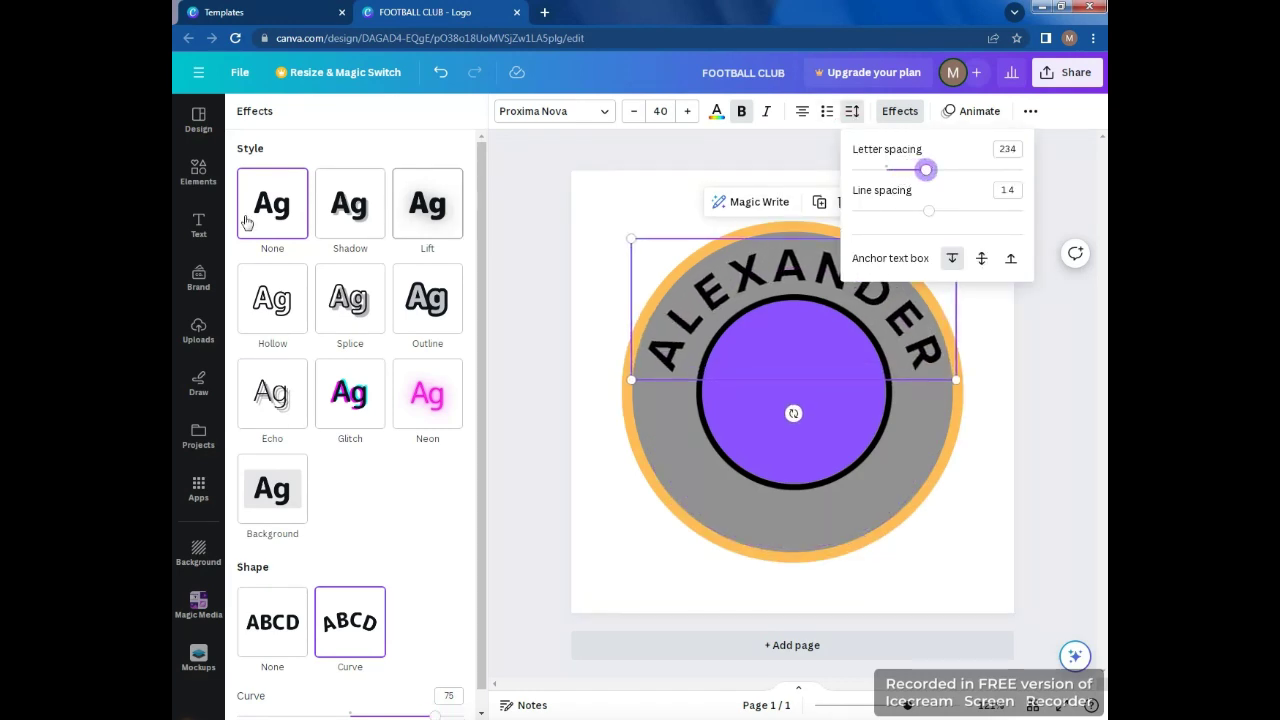
Add a second heading over the lower part of the badge reading "FOOTBALL CLUB" with font size 34.
click(198, 225)
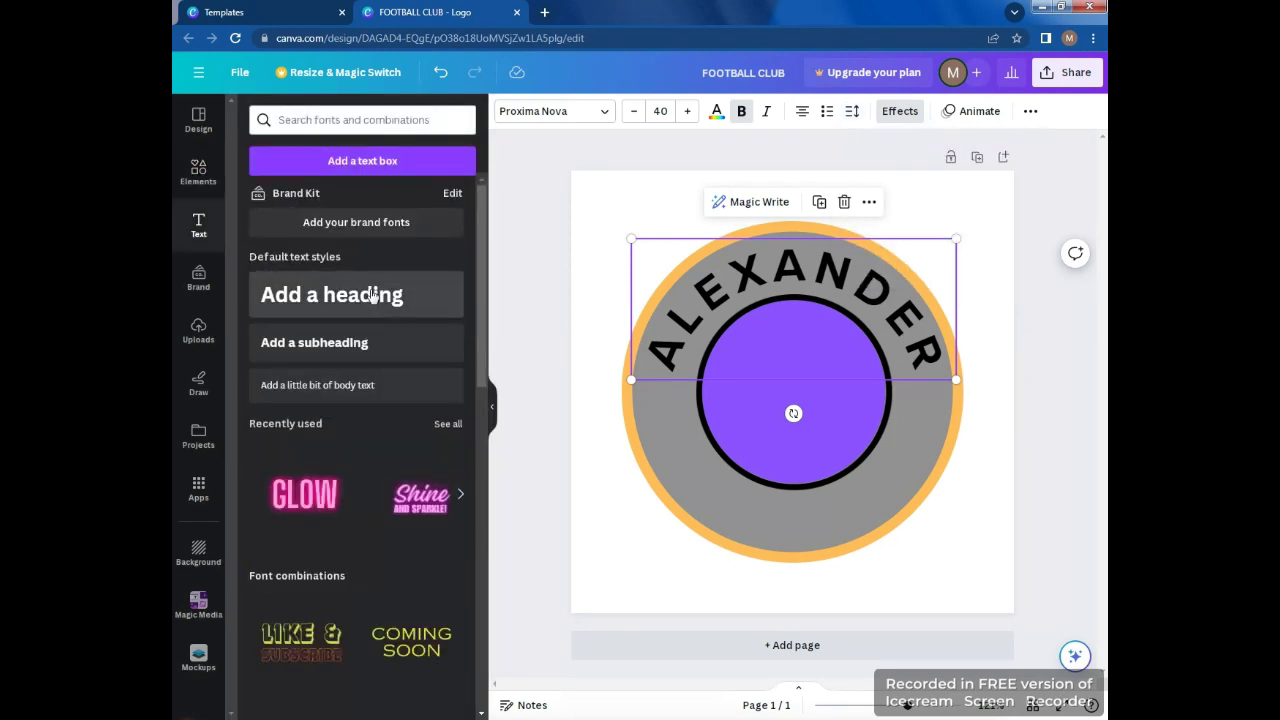
drag(305, 294, 686, 475)
key(BackSpace)
text(FOO)
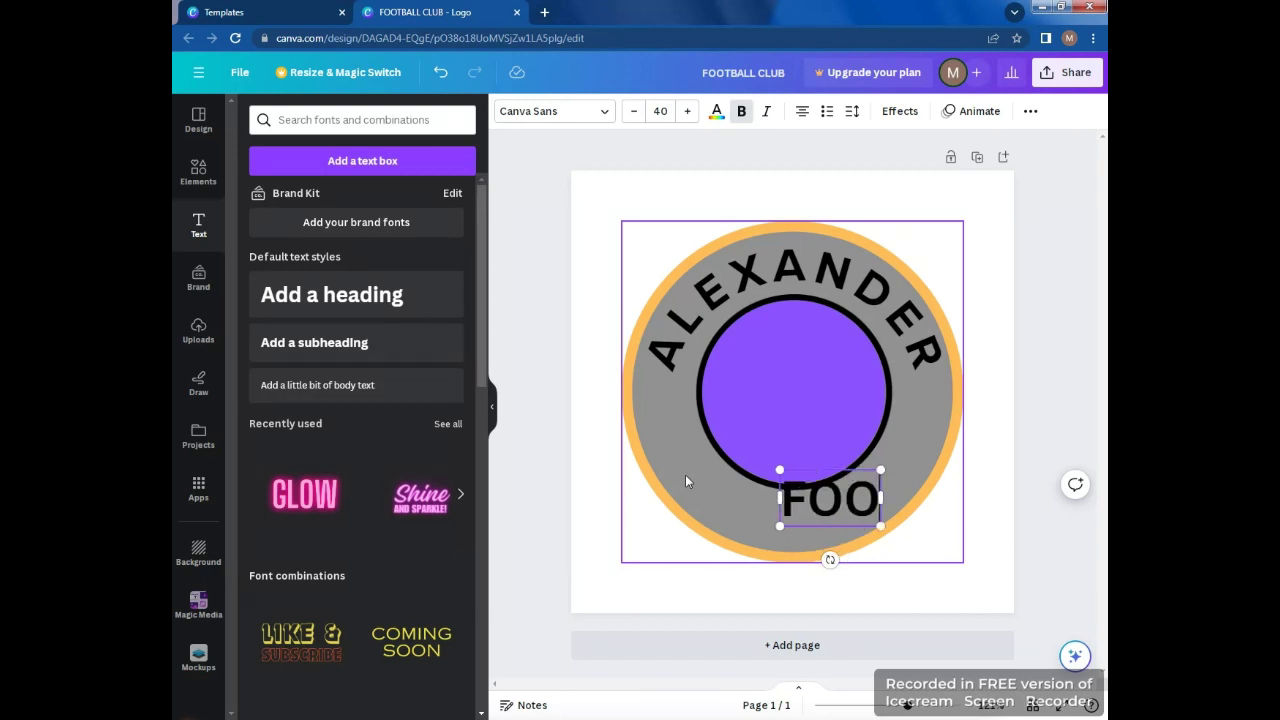
text(TBALL CLUB)
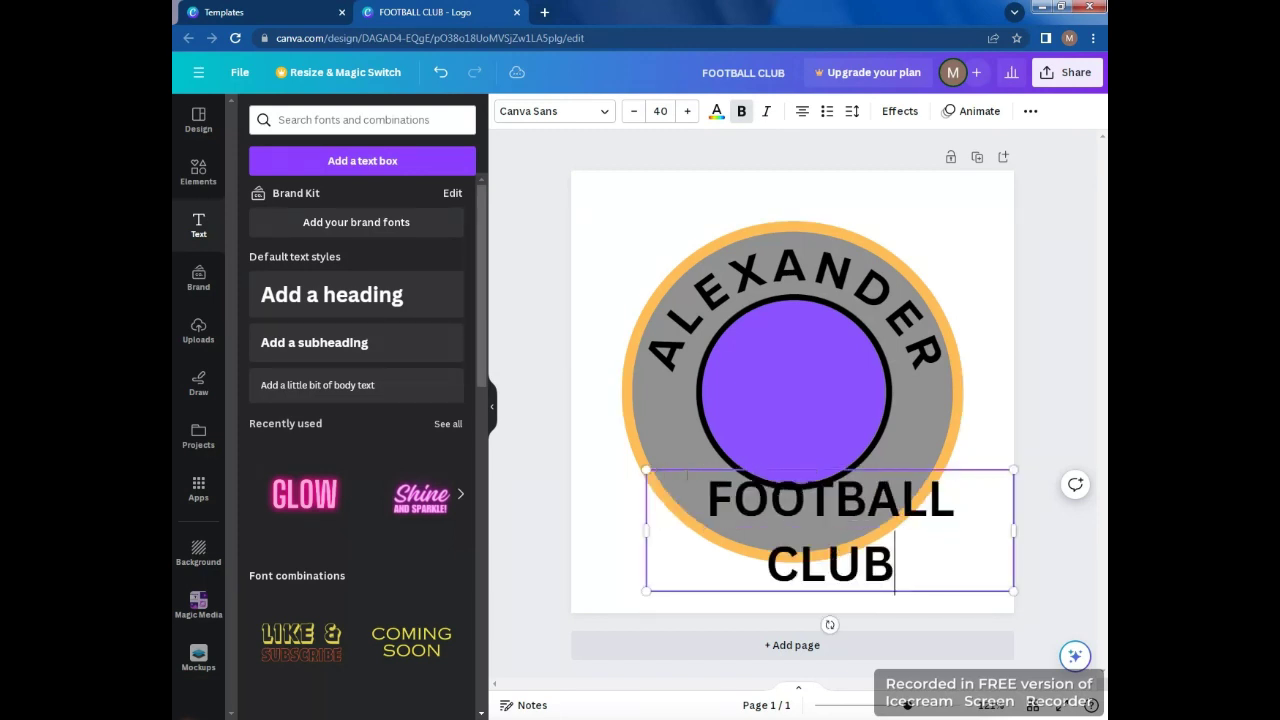
double_click(634, 111)
double_click(634, 111)
double_click(634, 111)
Apply the Curve shape to the "FOOTBALL CLUB" text with a value of -73 and place it along the lower gray band.
click(897, 111)
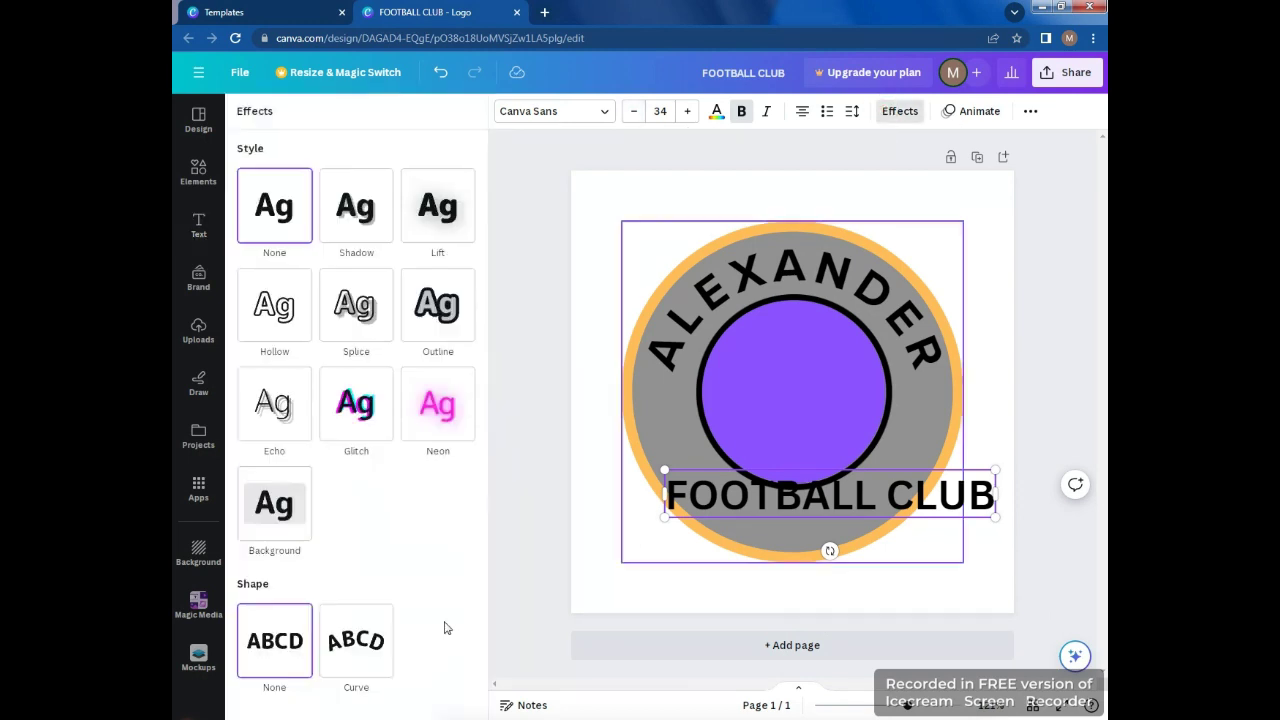
click(393, 660)
drag(441, 714, 266, 671)
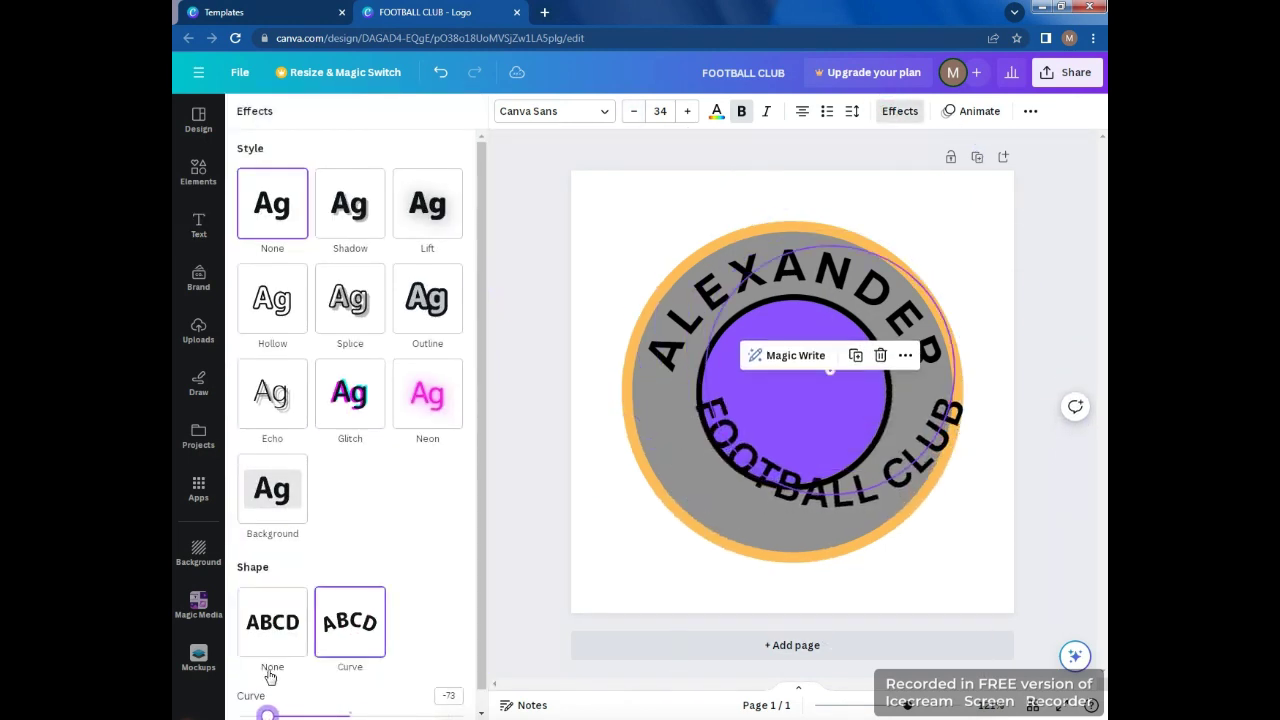
drag(826, 494, 798, 514)
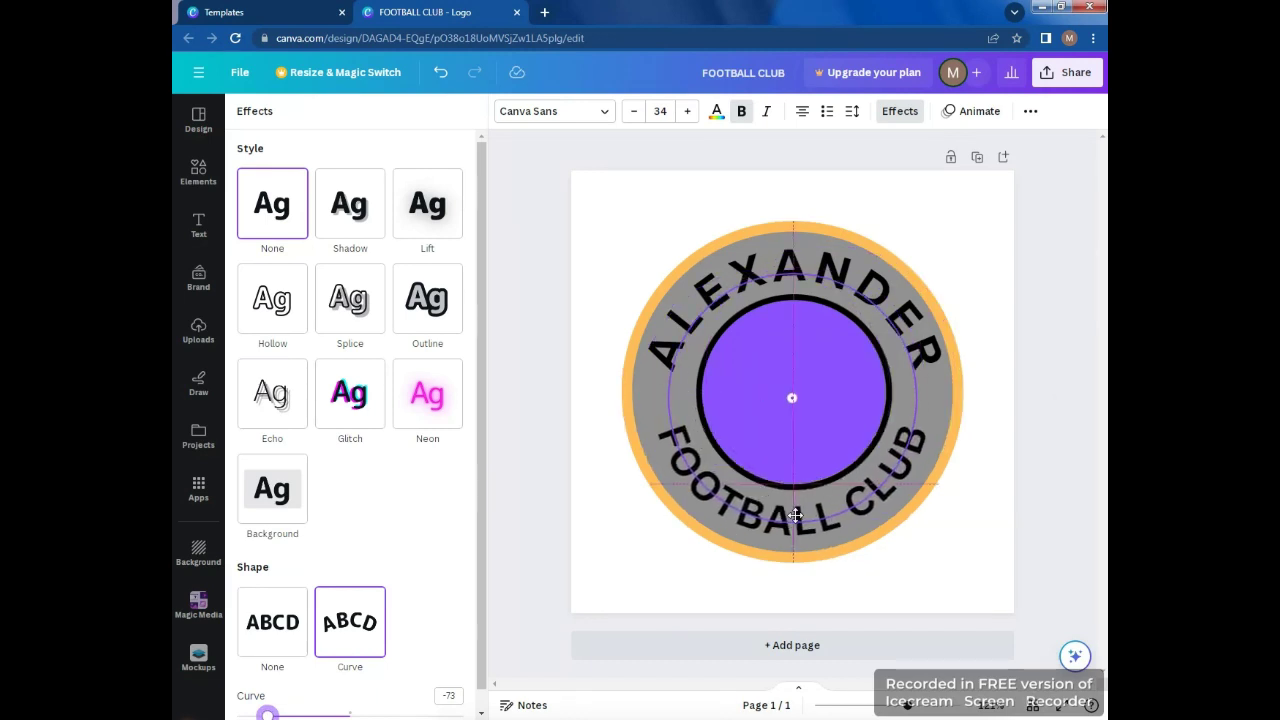
Copy the style of the "ALEXANDER" heading onto the "FOOTBALL CLUB" text.
click(790, 265)
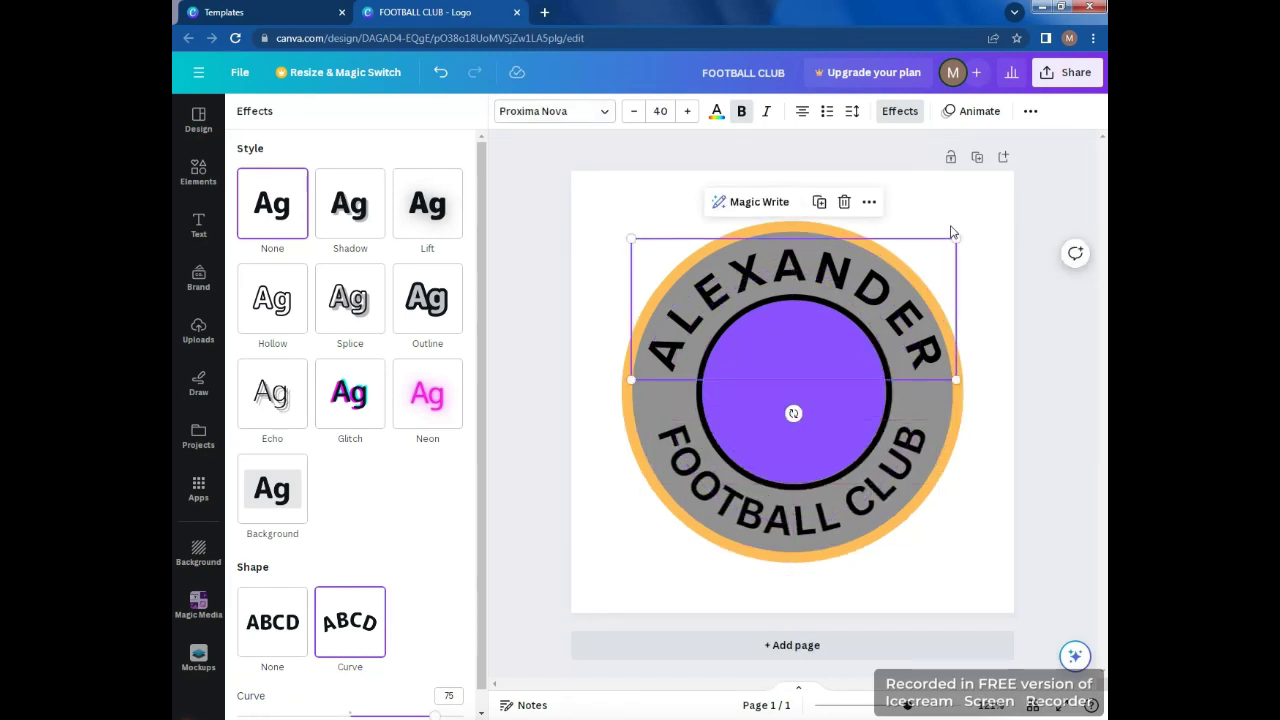
click(1027, 115)
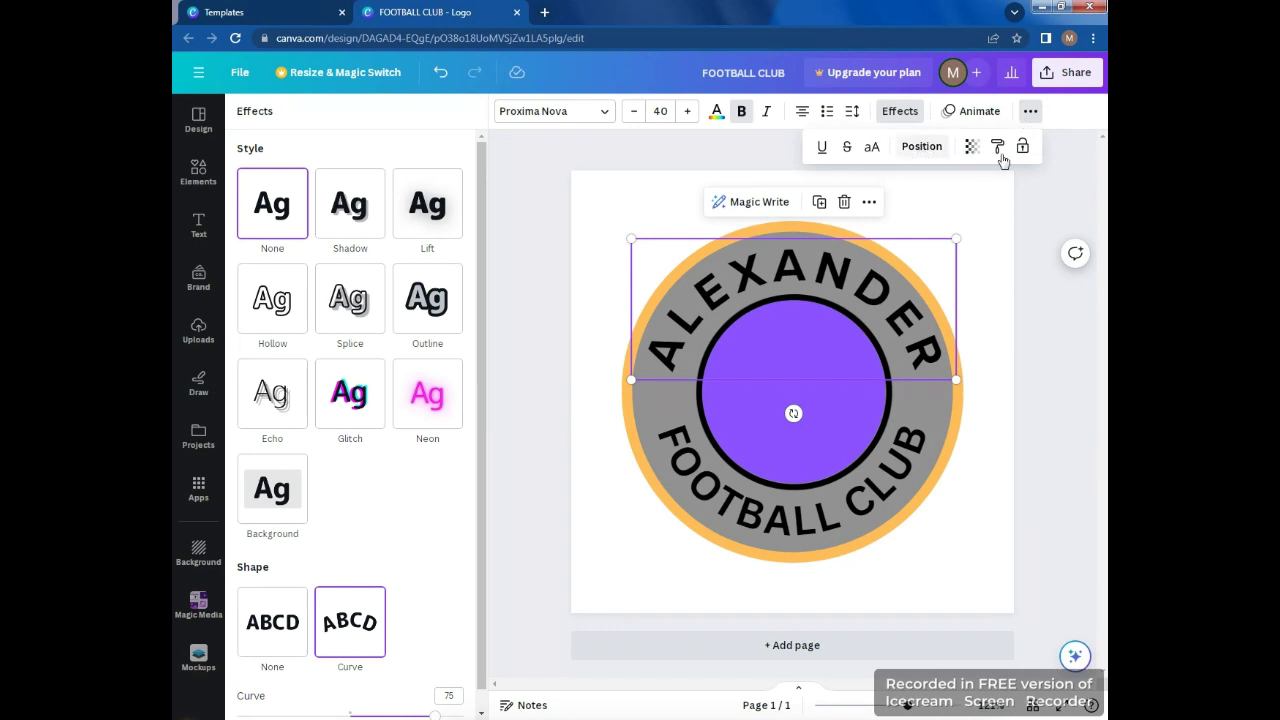
click(998, 148)
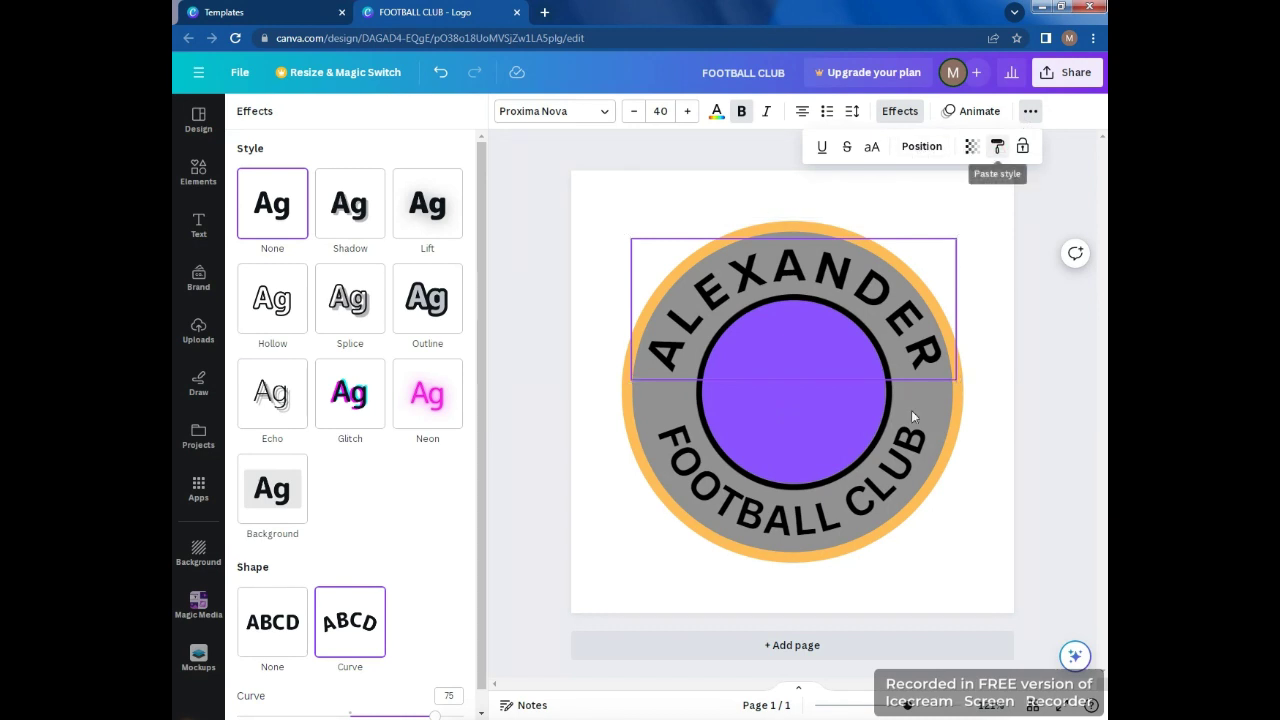
click(825, 535)
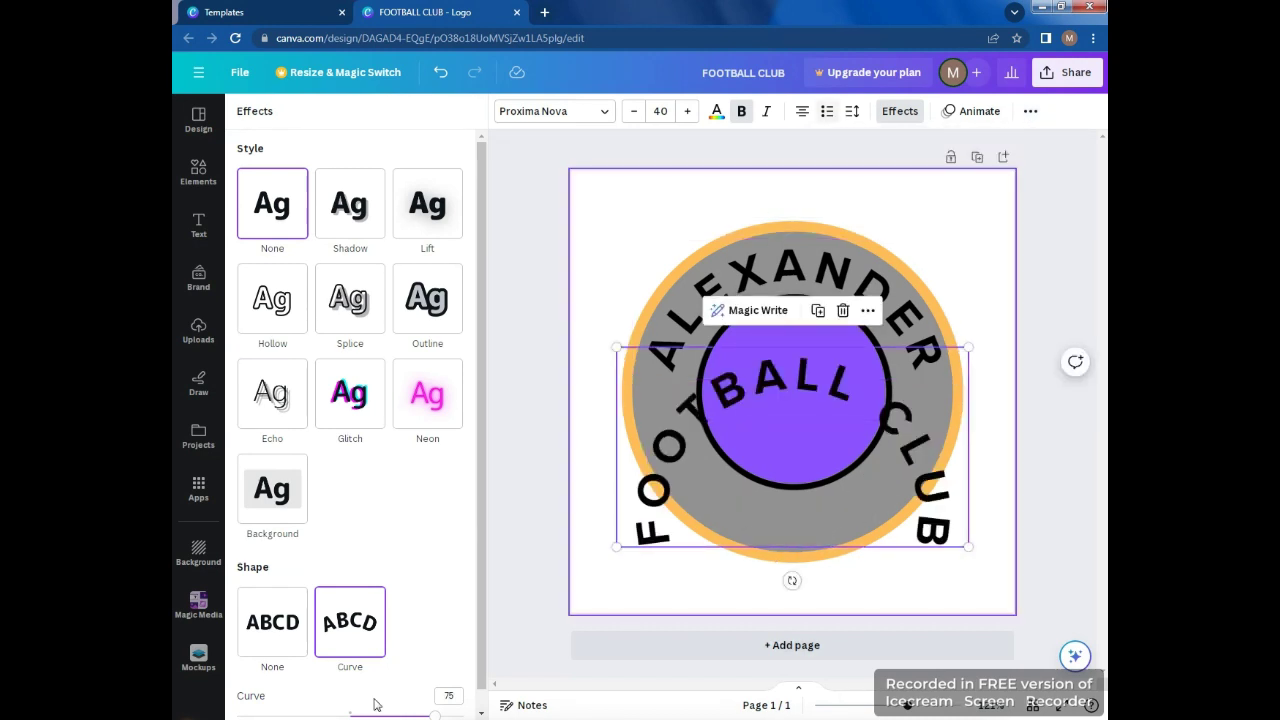
Set the "FOOTBALL CLUB" text to curve -59 and font size 34, remove its bold, and move it to the badge's lower part.
drag(436, 714, 251, 697)
scroll(398, 652, down, 1)
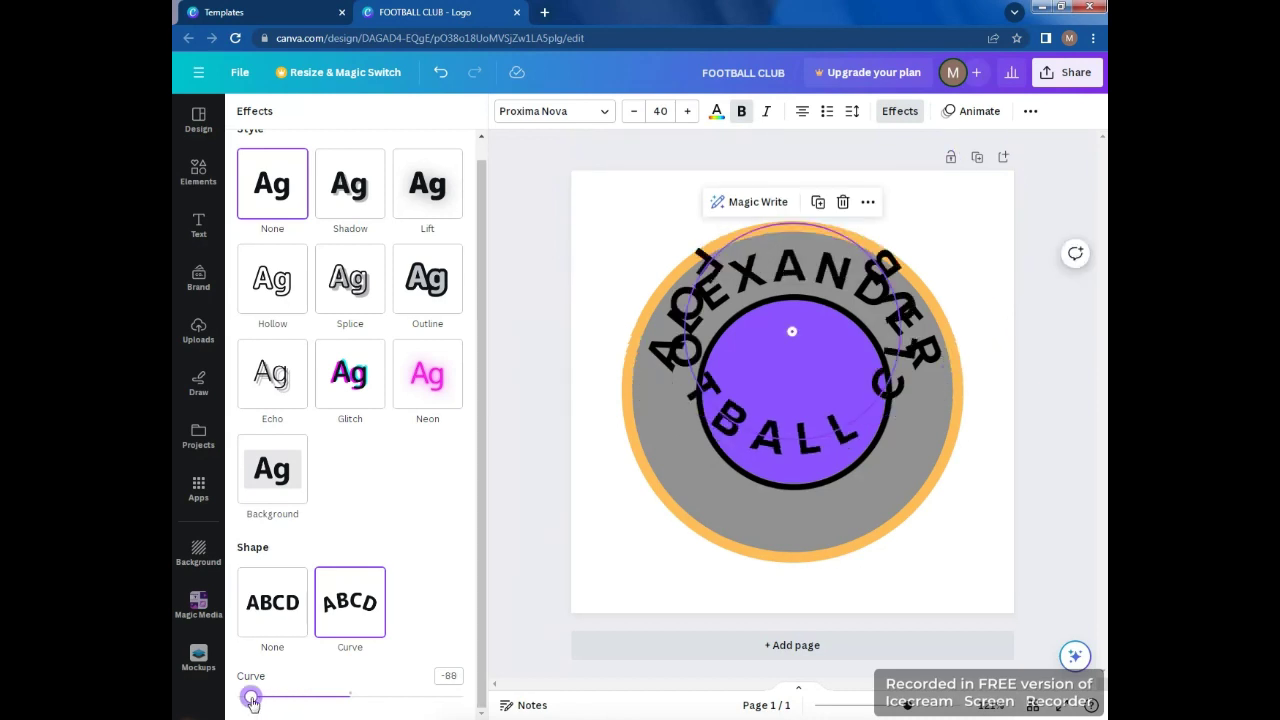
click(628, 111)
click(628, 112)
drag(713, 464, 715, 565)
drag(253, 707, 284, 697)
click(741, 111)
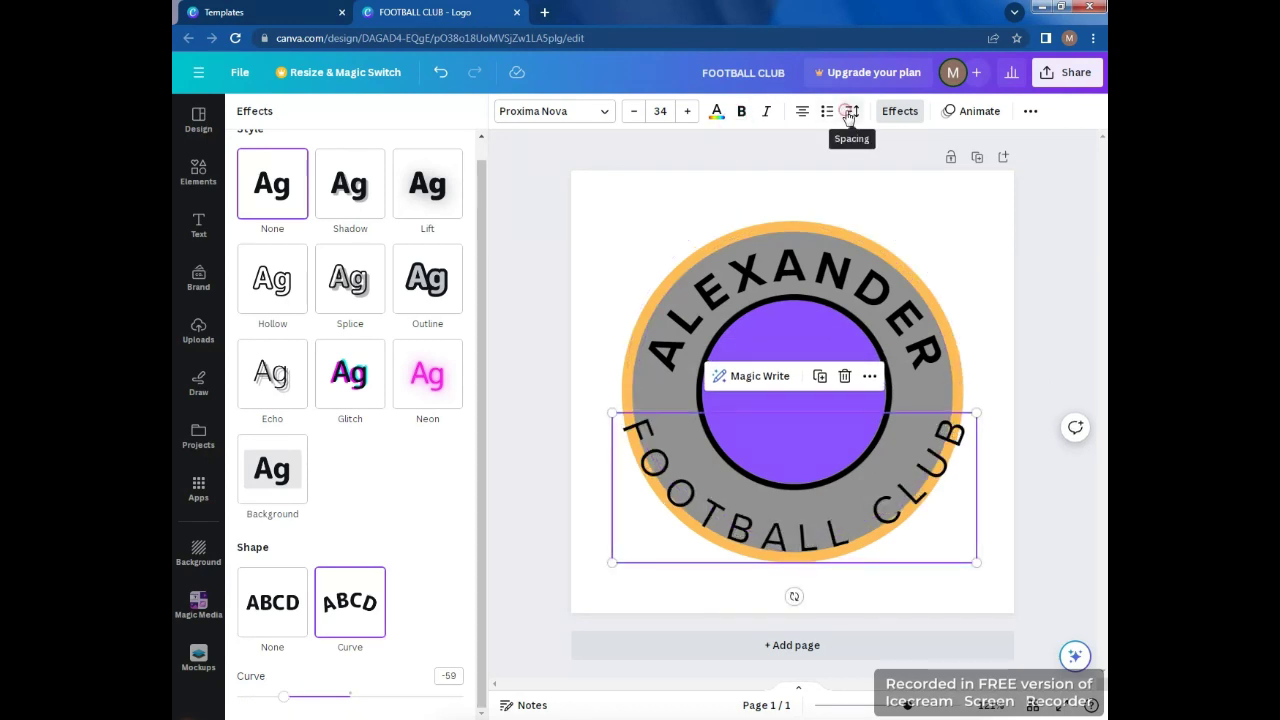
Set the "FOOTBALL CLUB" letter spacing to 0 and its curve to -66, centring the text in the lower gray band.
click(852, 111)
click(900, 171)
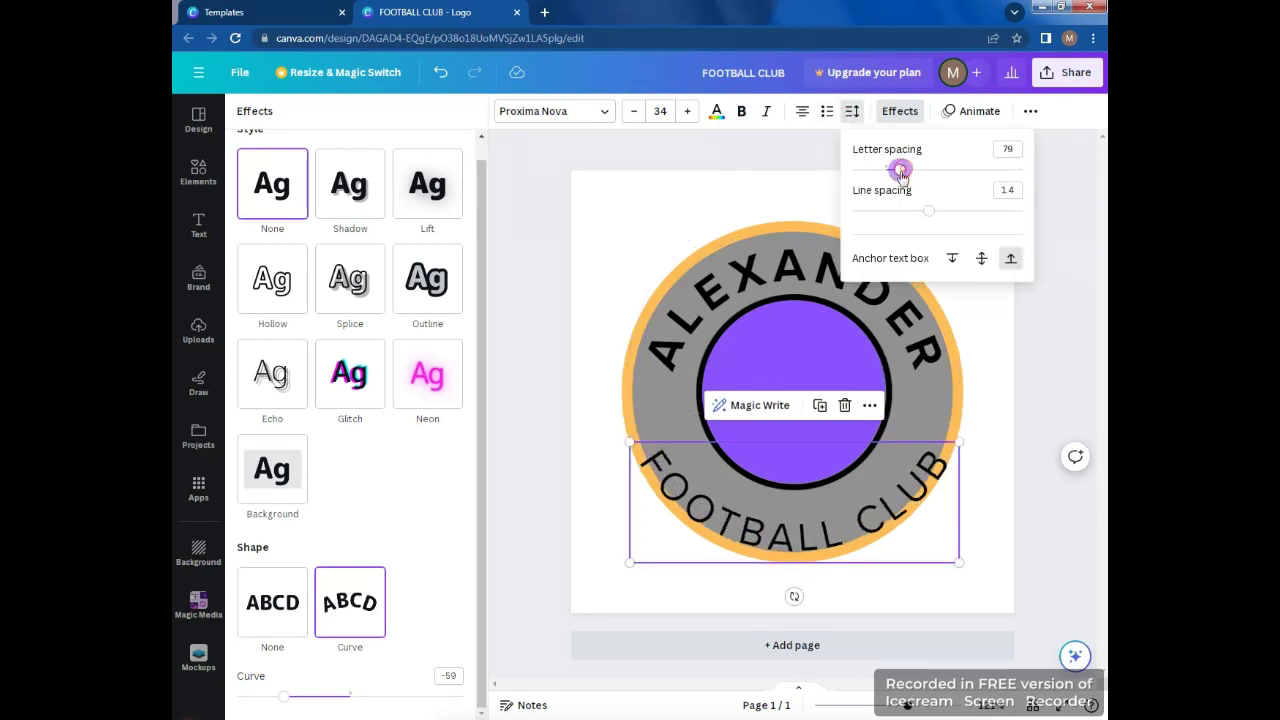
drag(824, 539, 824, 514)
click(852, 111)
drag(896, 174, 887, 177)
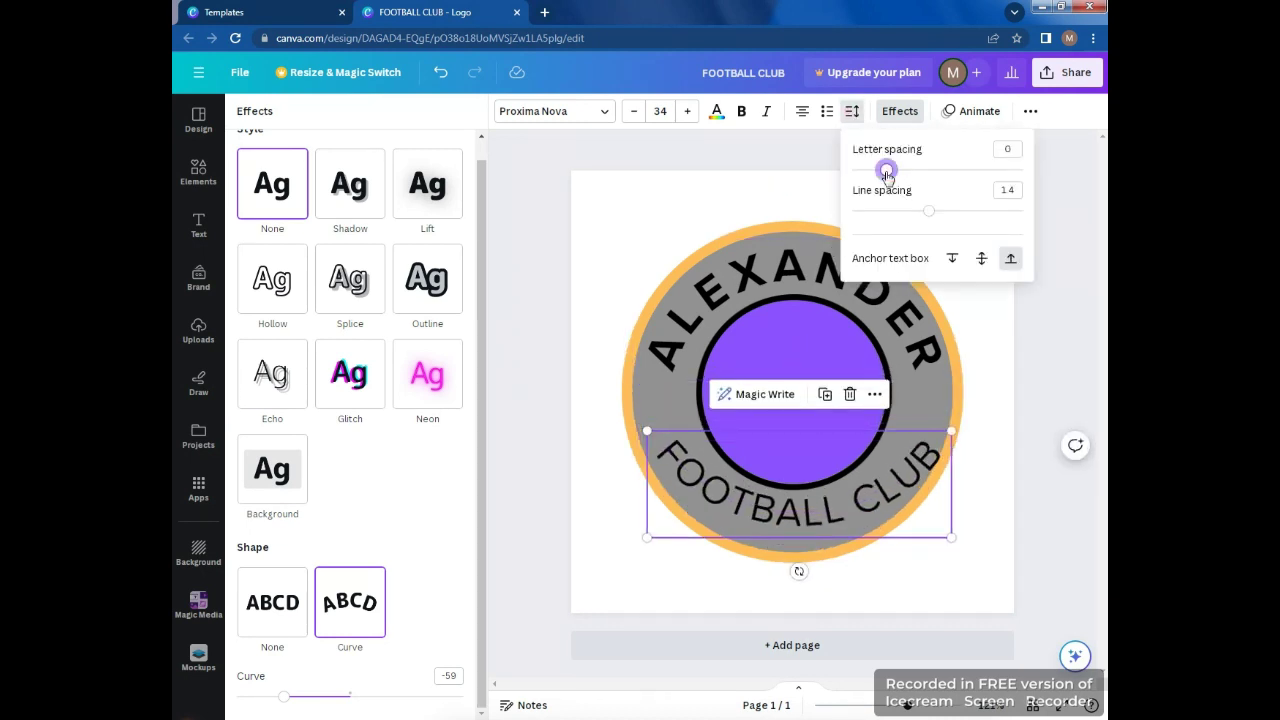
drag(285, 700, 275, 697)
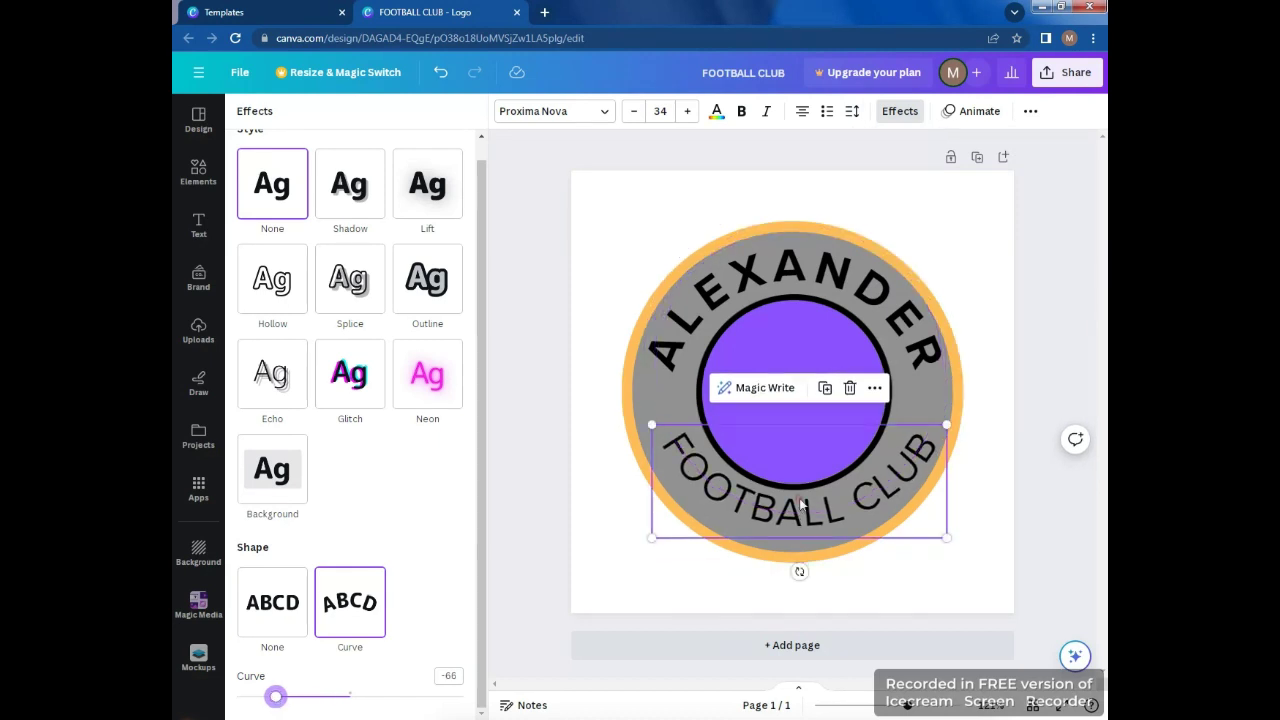
drag(800, 504, 790, 510)
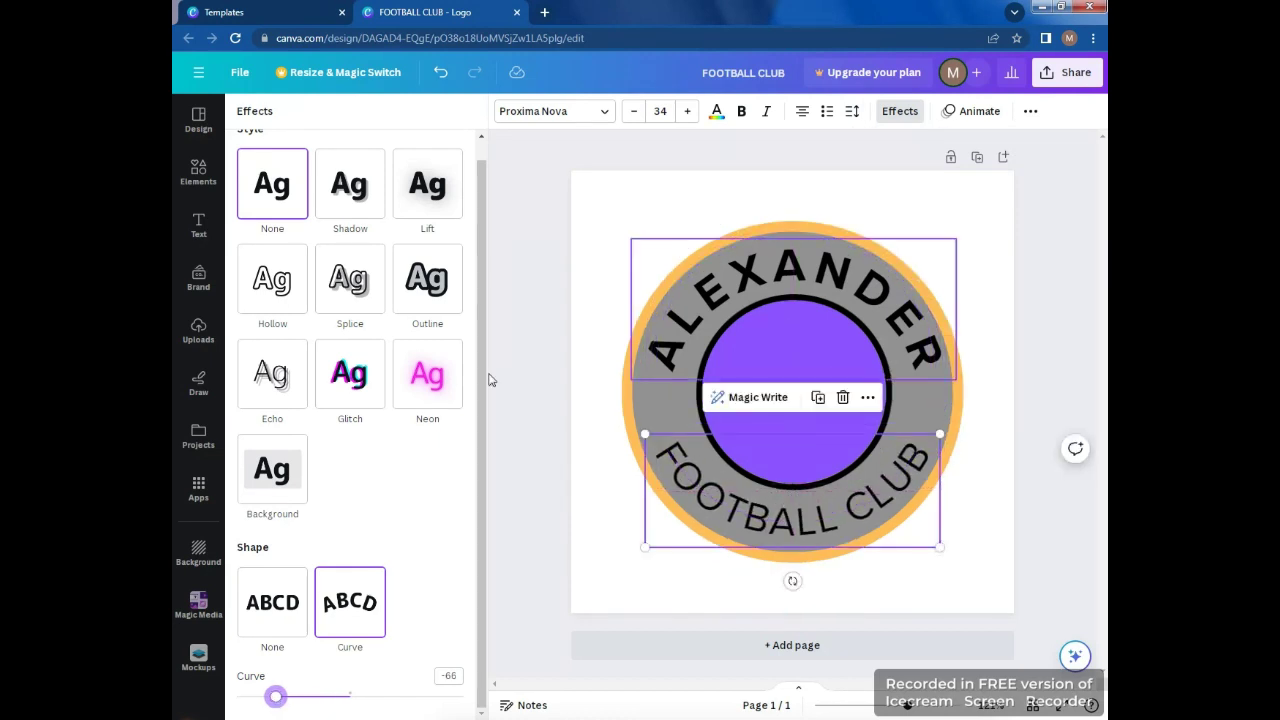
Search the elements for "eagel" and browse all the matching graphics.
click(763, 361)
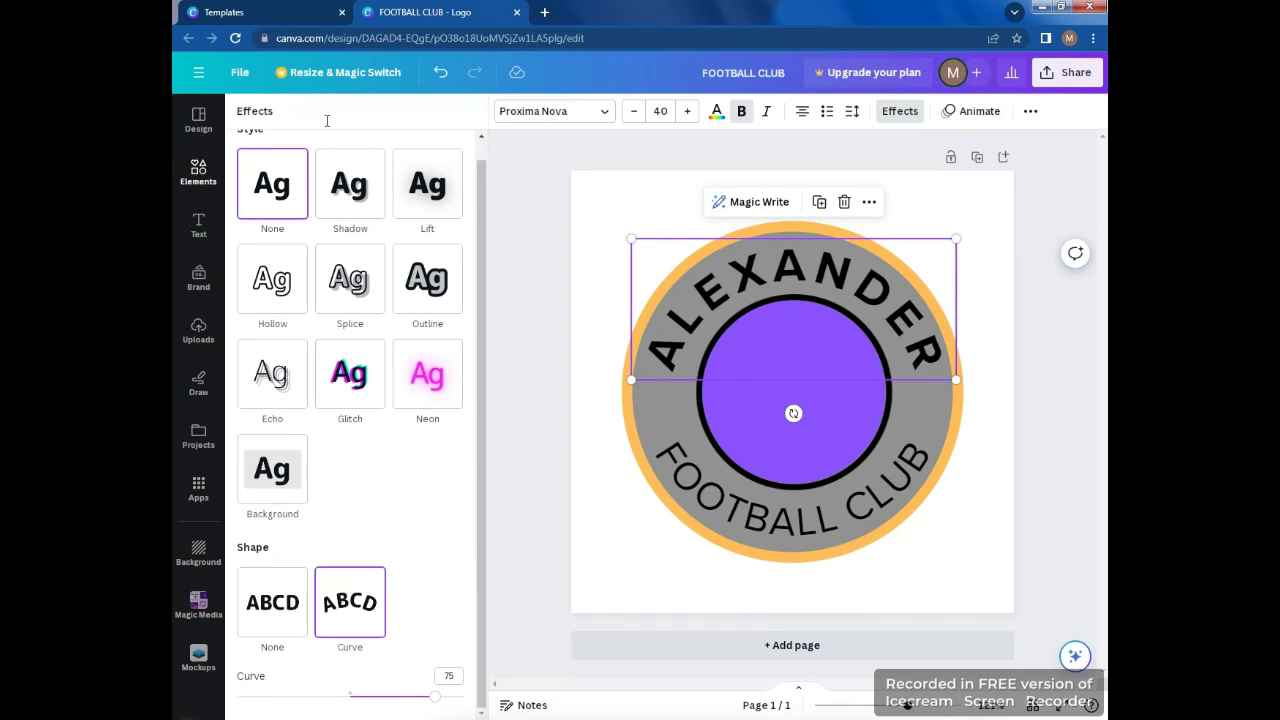
click(325, 120)
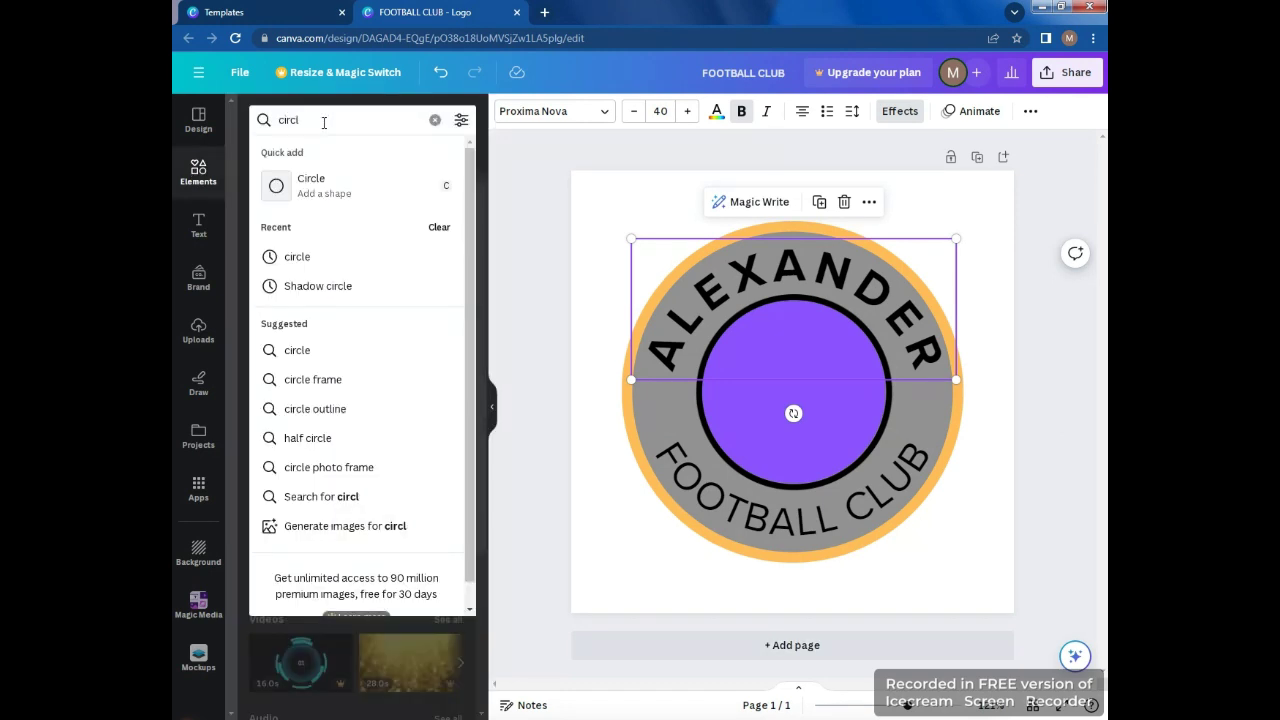
key(BackSpace)
key(BackSpace)
key(BackSpace)
key(BackSpace)
key(BackSpace)
click(333, 189)
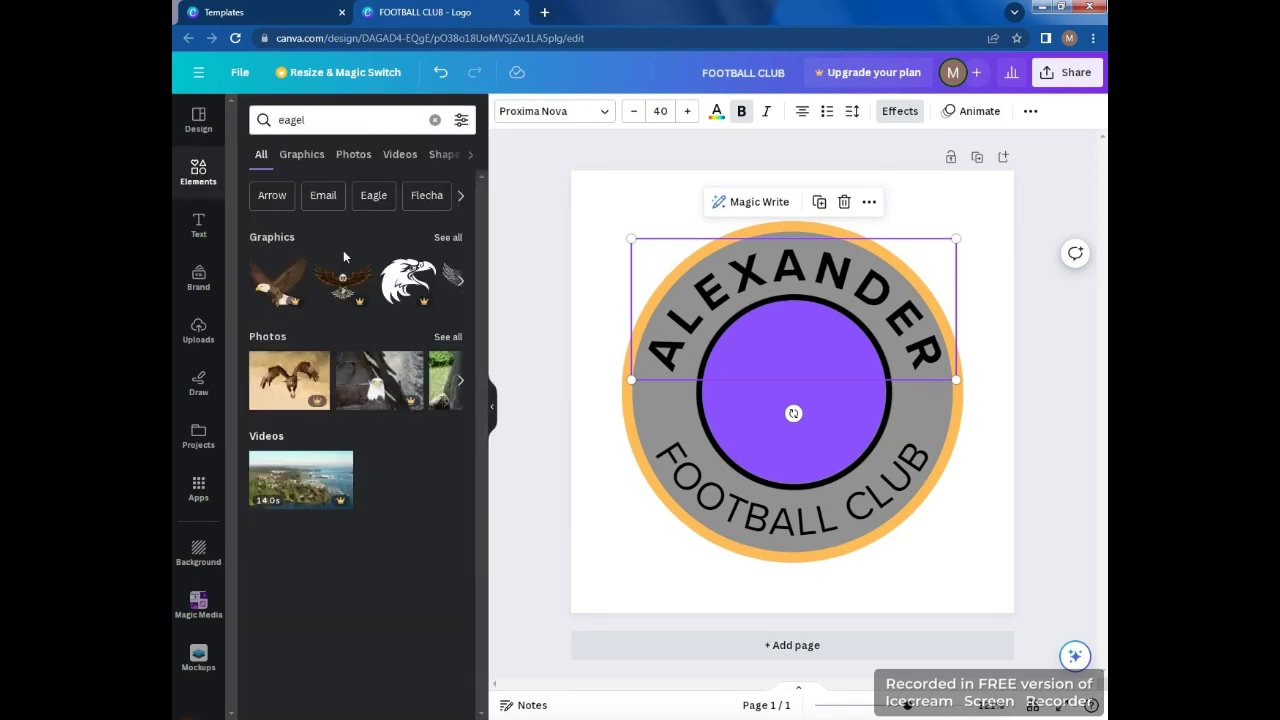
click(446, 240)
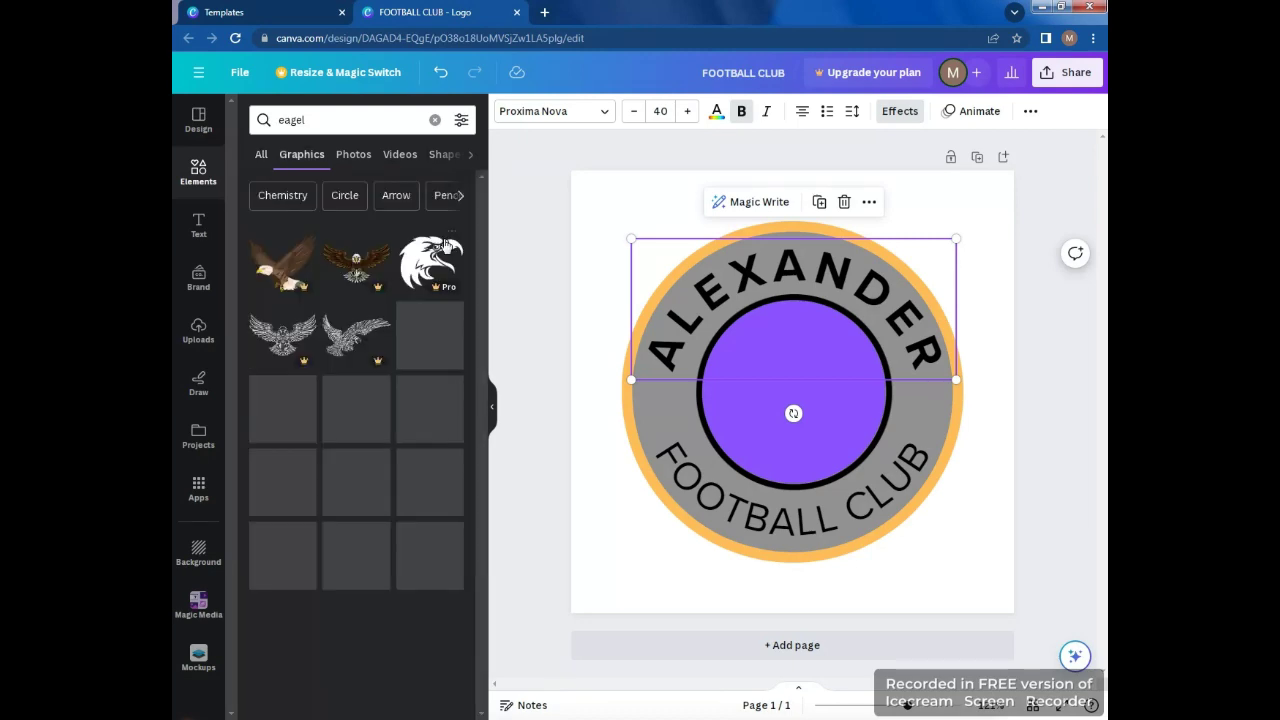
scroll(413, 302, down, 3)
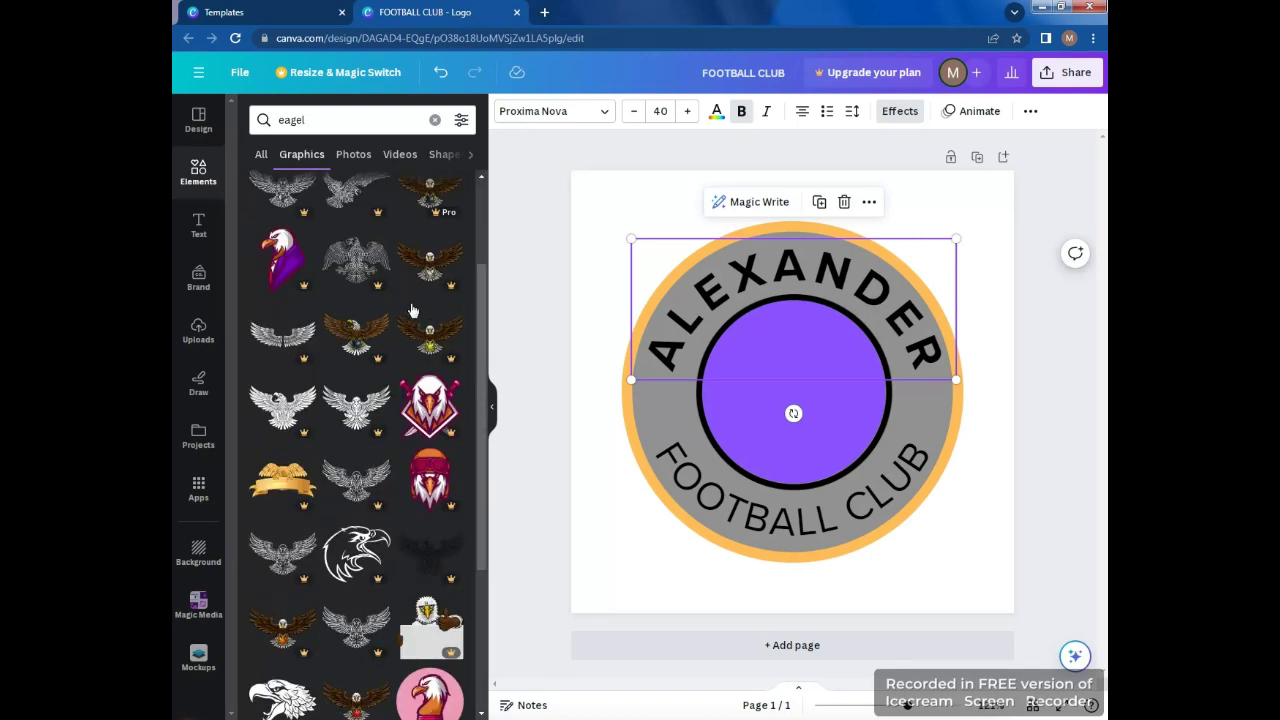
Add the line-art eagle head graphic, shrink it slightly and centre it inside the purple circle.
click(358, 407)
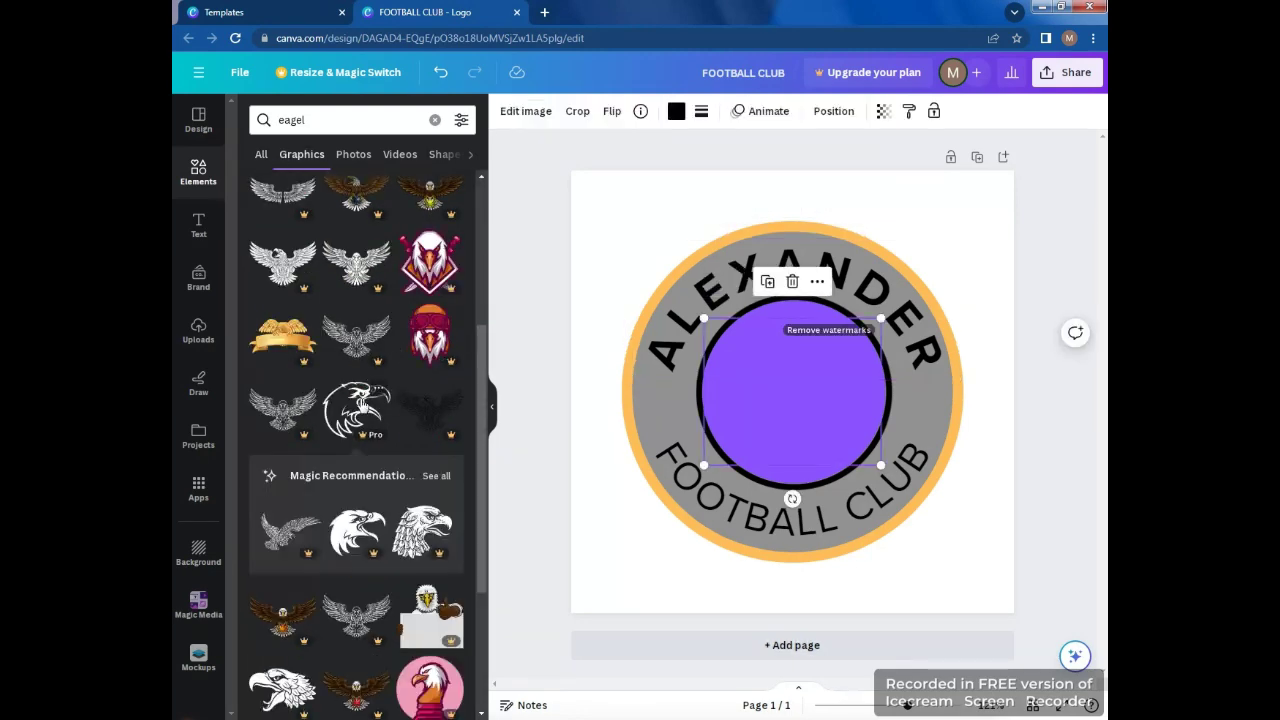
drag(763, 408, 763, 415)
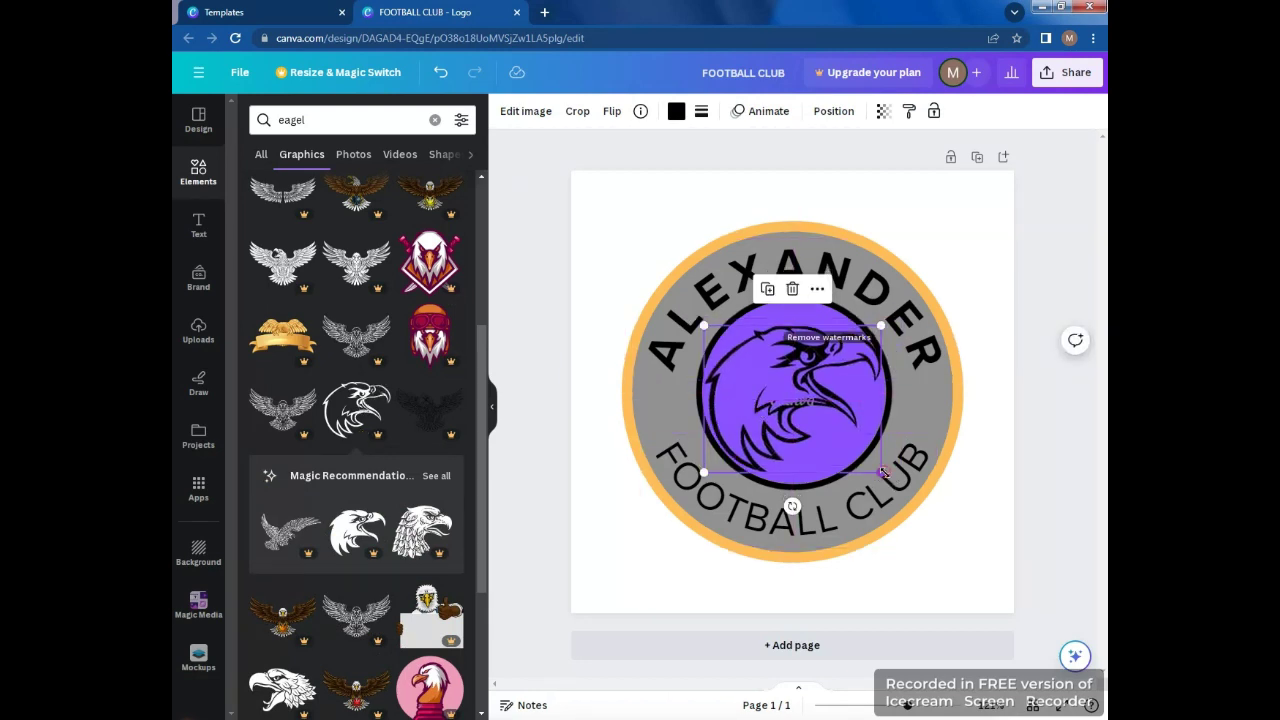
drag(881, 472, 871, 465)
drag(760, 401, 763, 399)
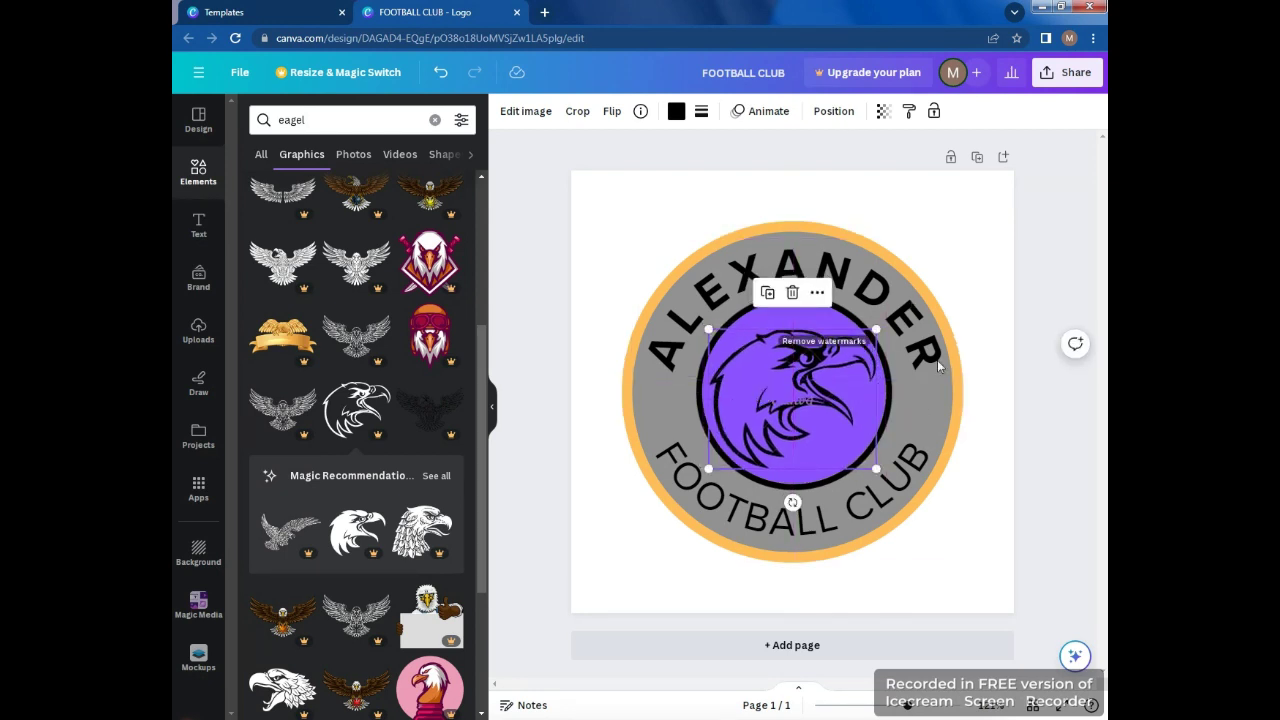
Clear the element search and add a purple star shape at the centre of the badge.
drag(310, 119, 251, 120)
key(BackSpace)
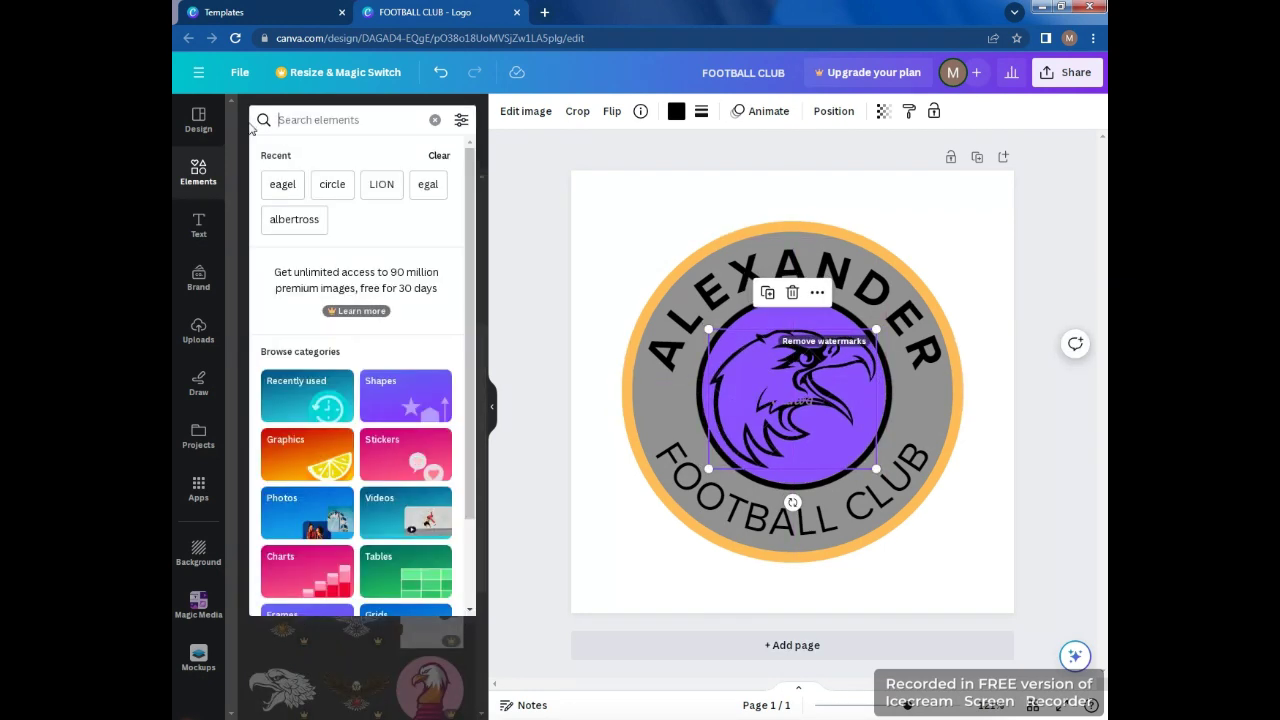
text(s)
key(Return)
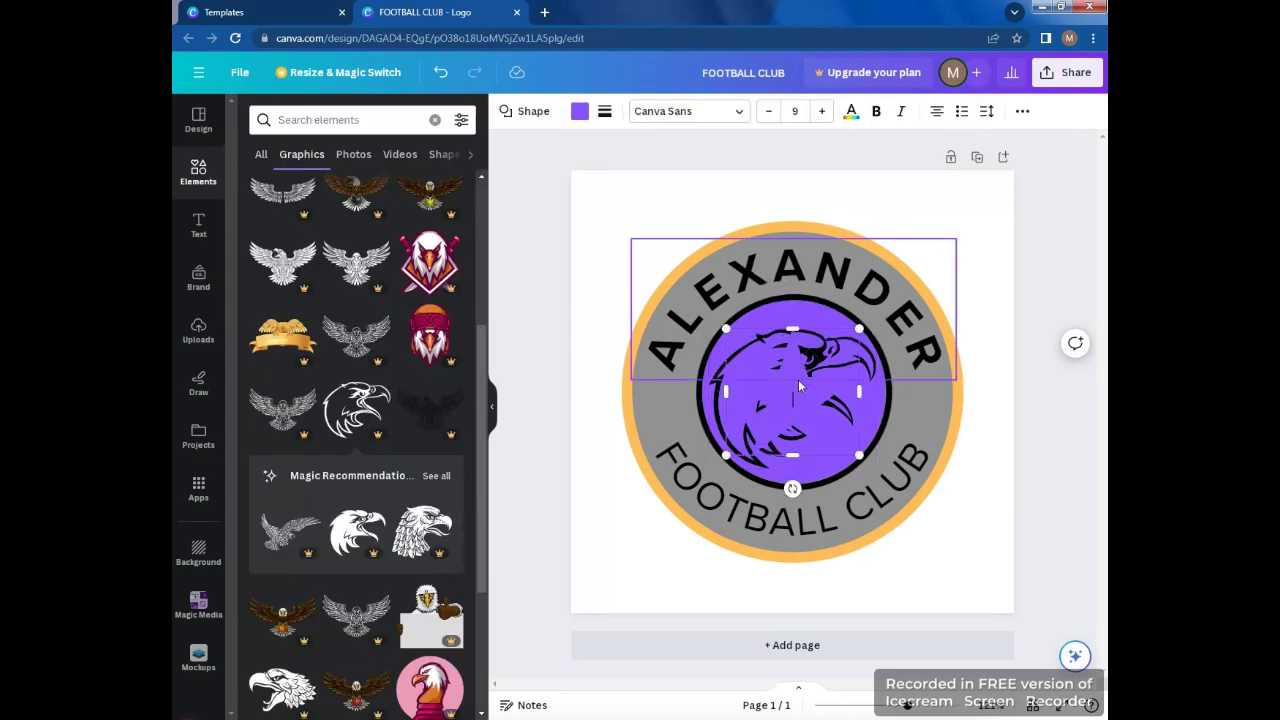
Place small purple stars on the left and right sides of the gray band, between the two curved texts.
click(999, 414)
click(792, 386)
drag(787, 389, 661, 392)
drag(730, 461, 918, 404)
click(631, 343)
click(620, 214)
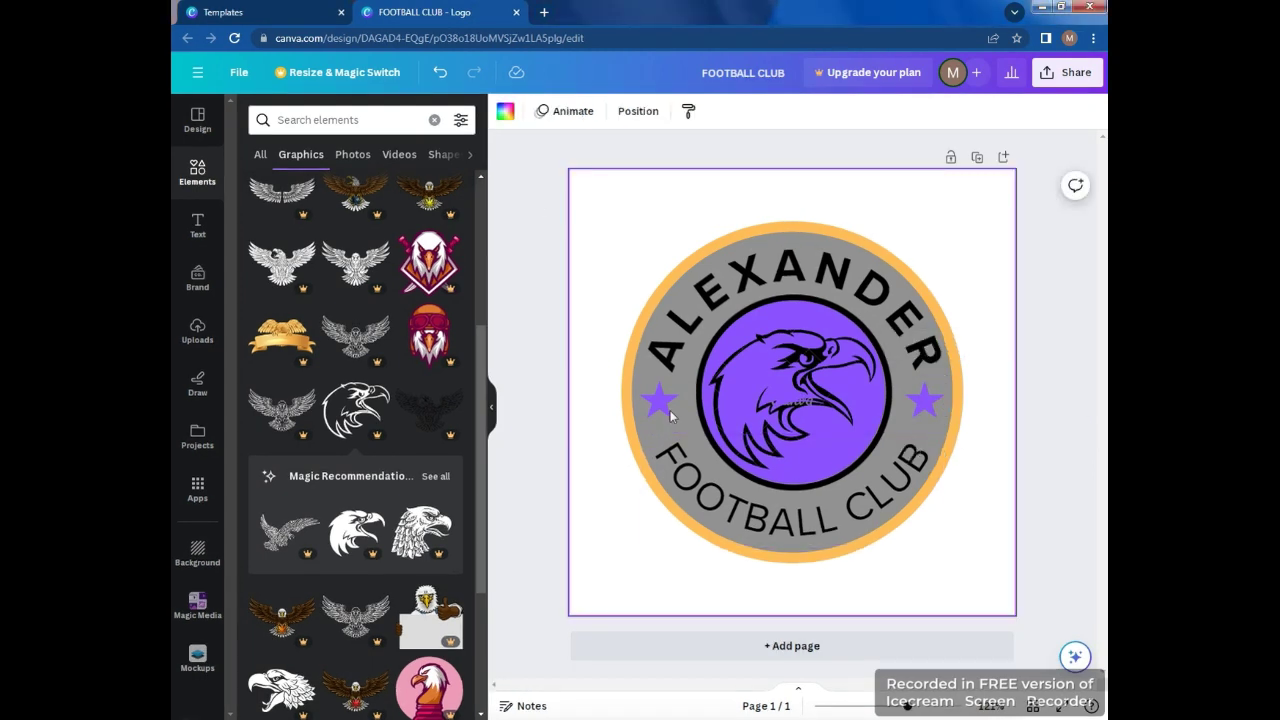
Show the design's layers, select the "ALEXANDER" heading there and change its text colour to white.
right_click(631, 234)
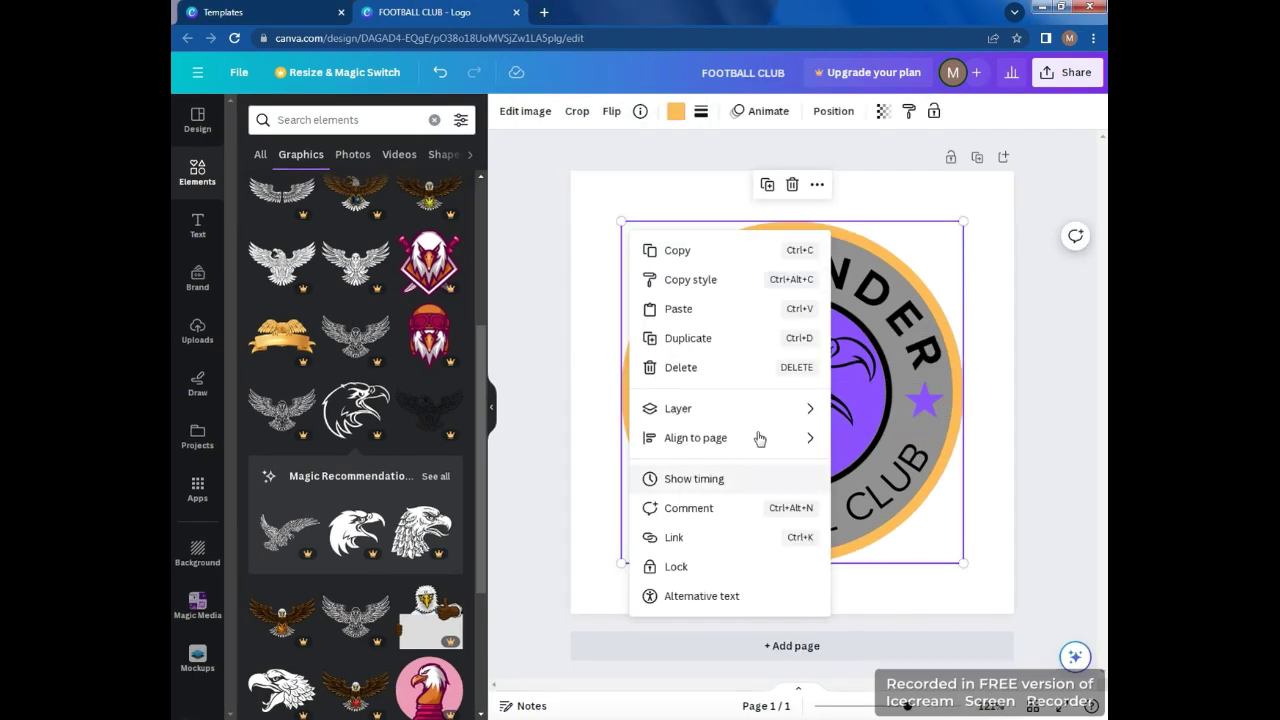
mouse_move(808, 409)
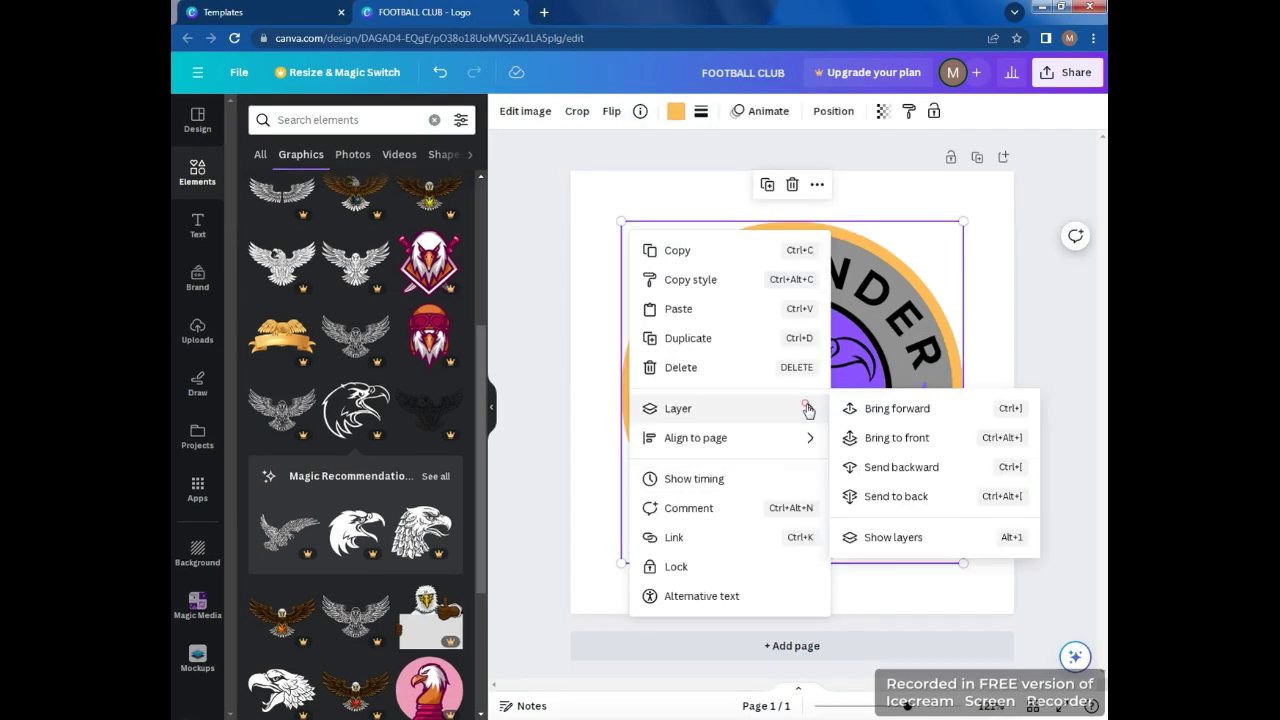
click(886, 540)
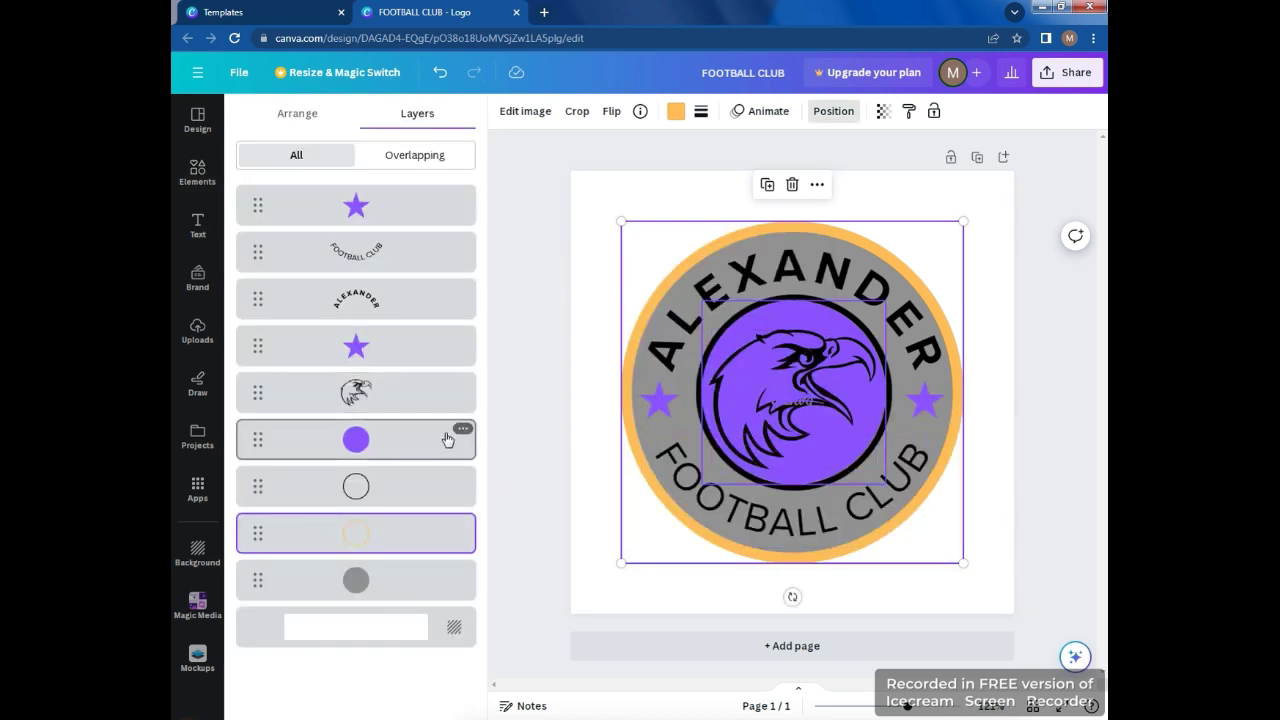
click(410, 311)
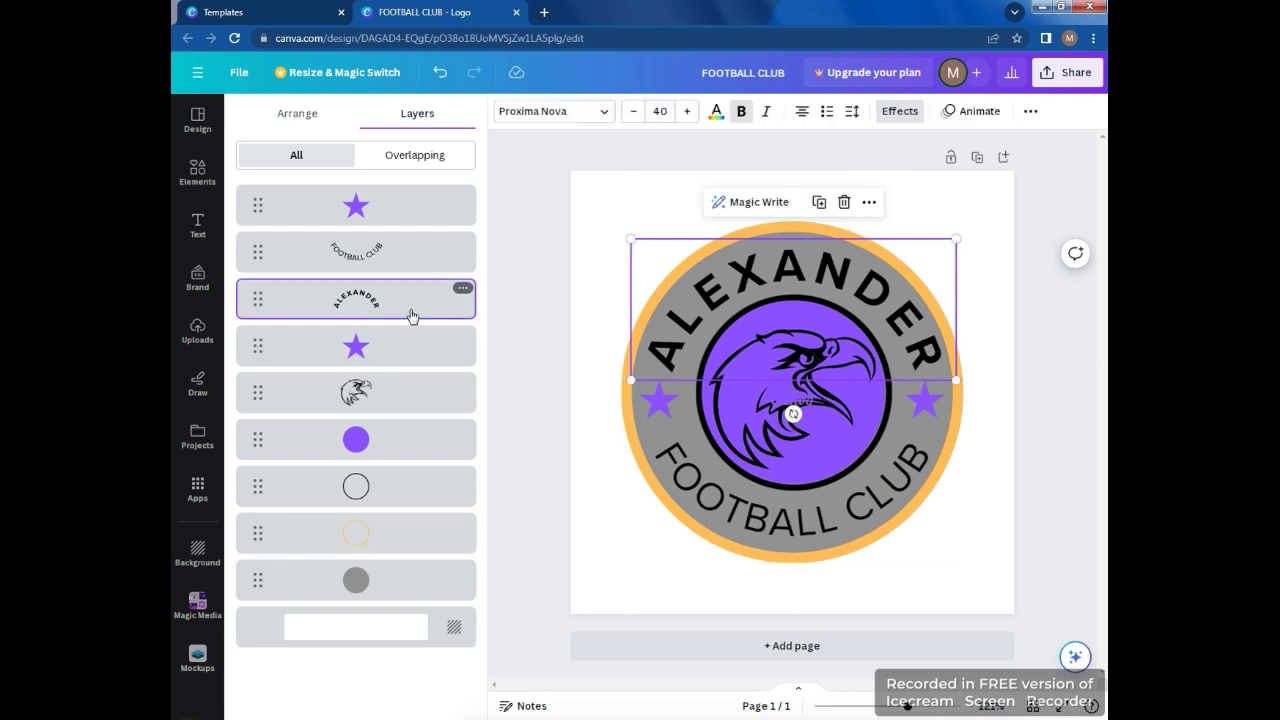
click(716, 111)
click(447, 199)
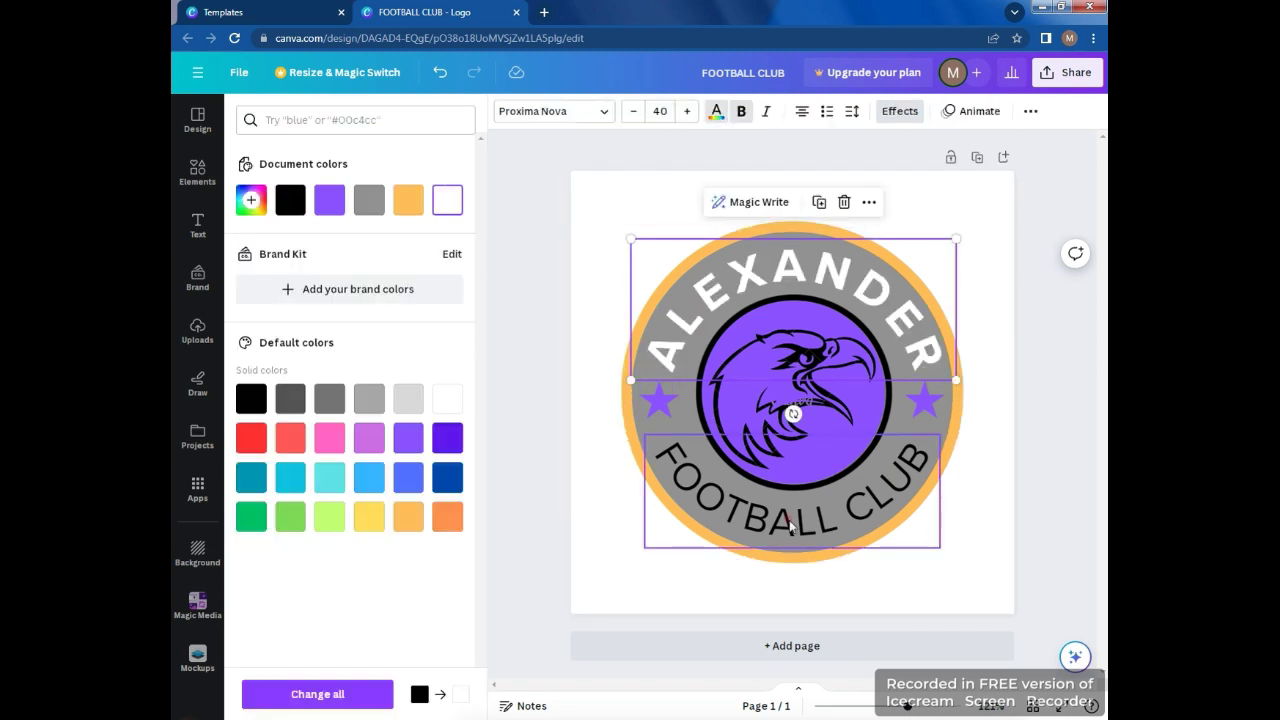
Change the text colour of the curved "FOOTBALL CLUB" text to white.
click(790, 516)
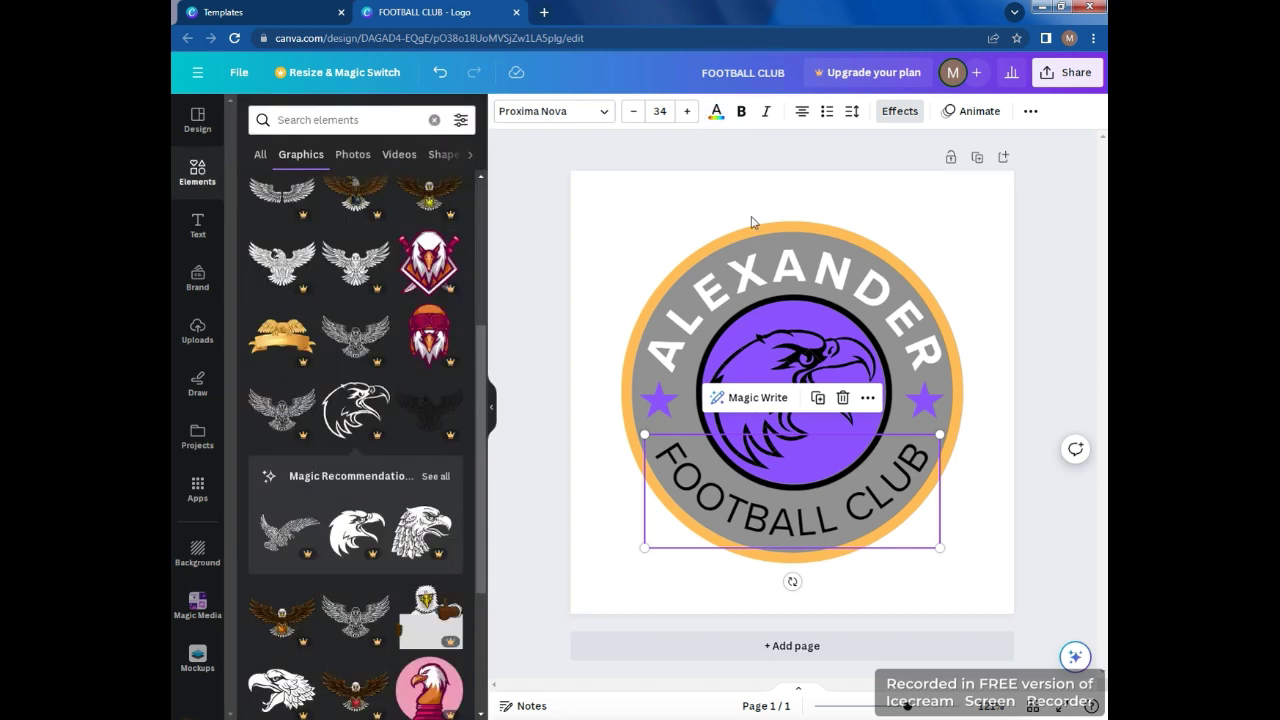
click(716, 111)
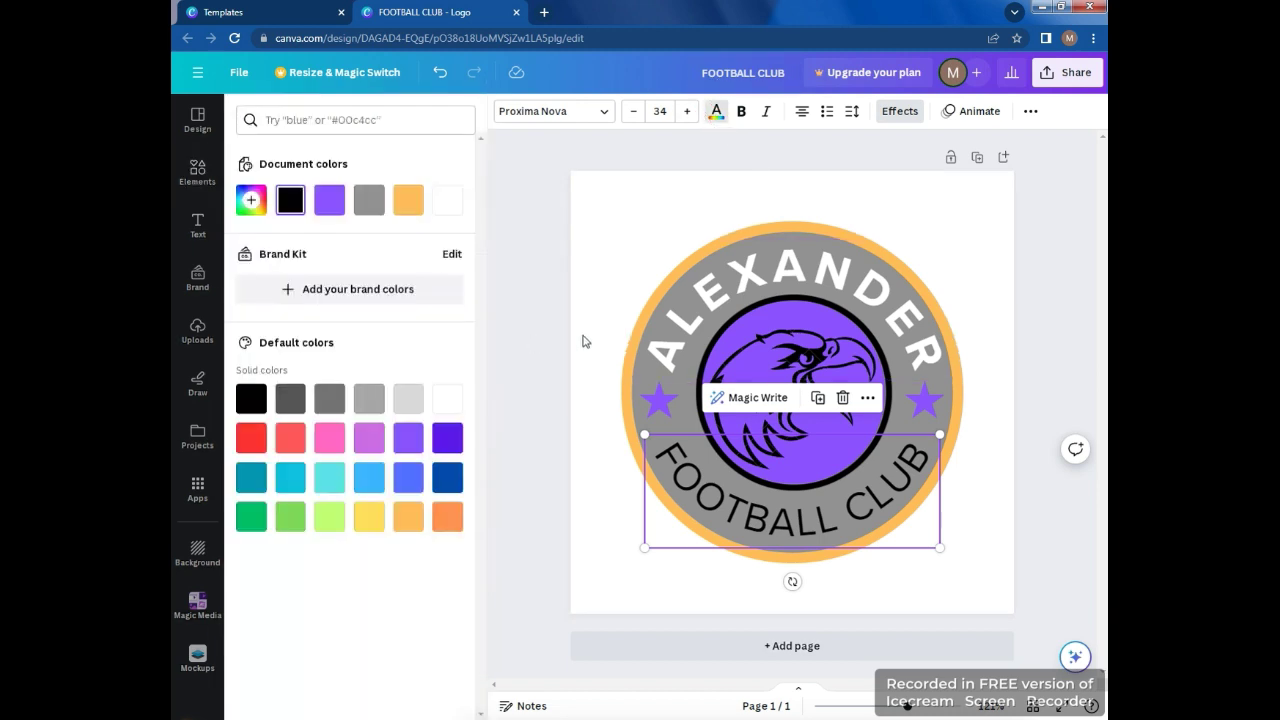
click(447, 199)
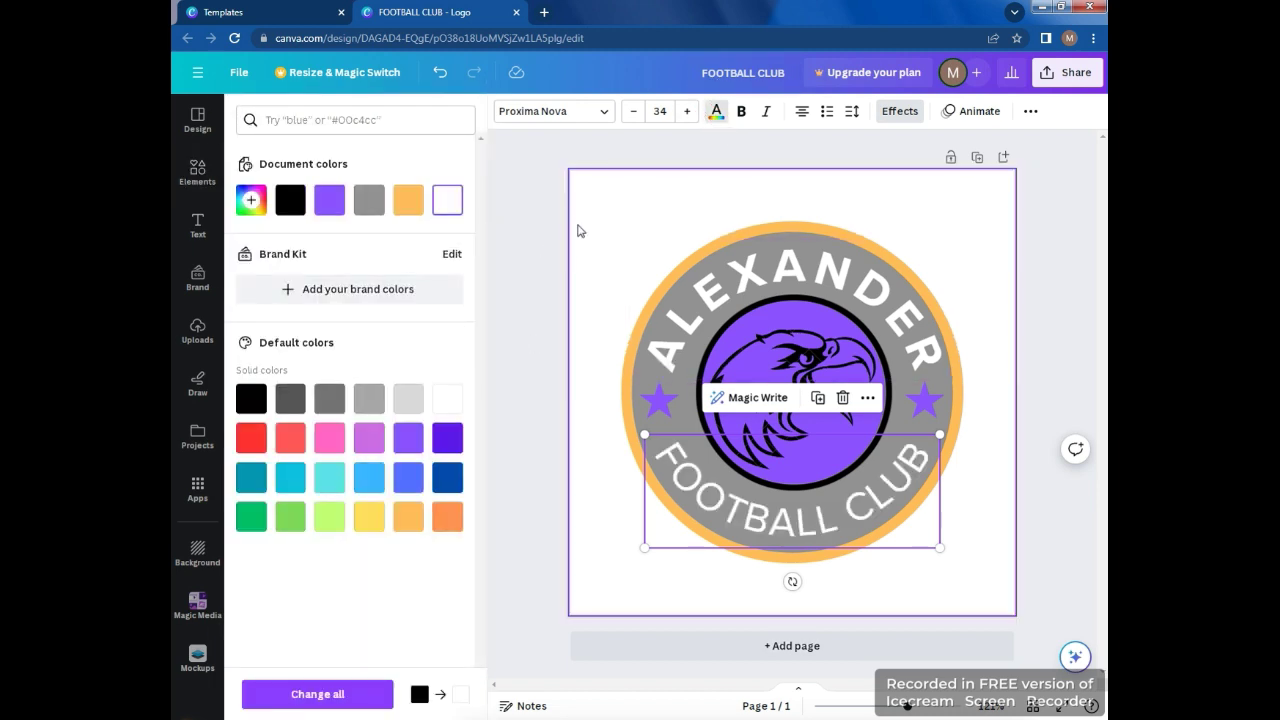
key(alt+1)
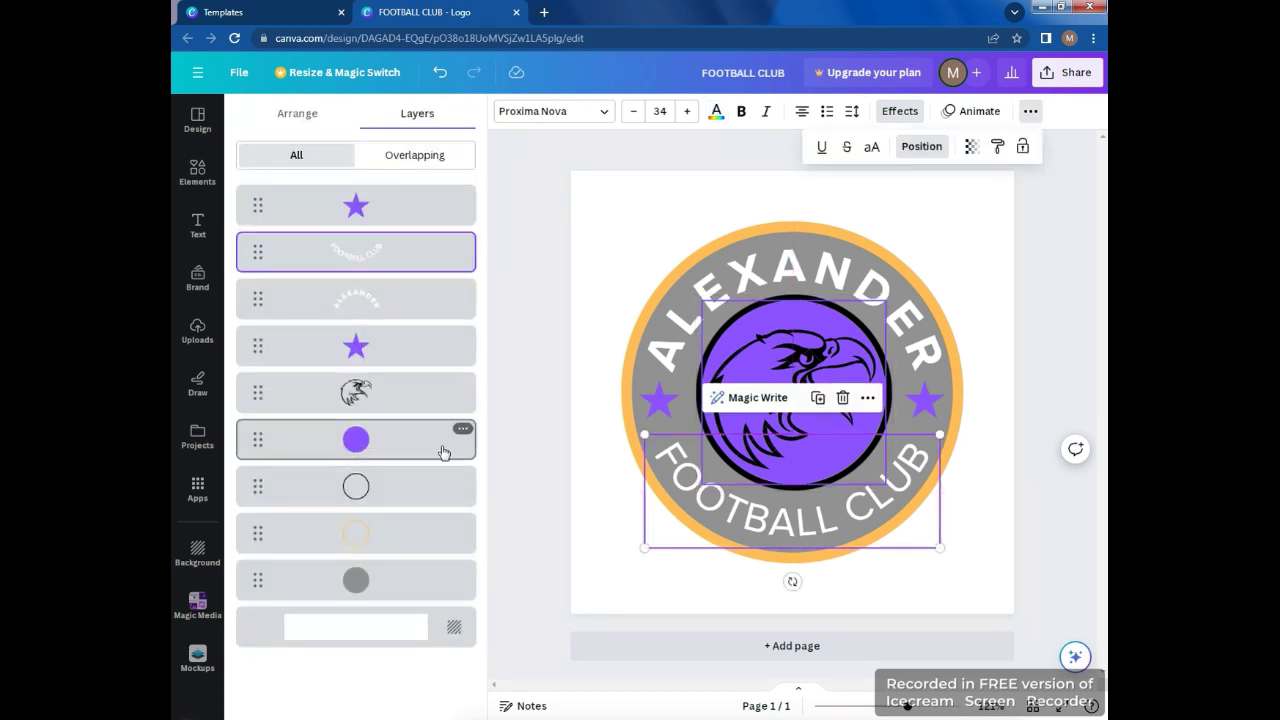
click(385, 576)
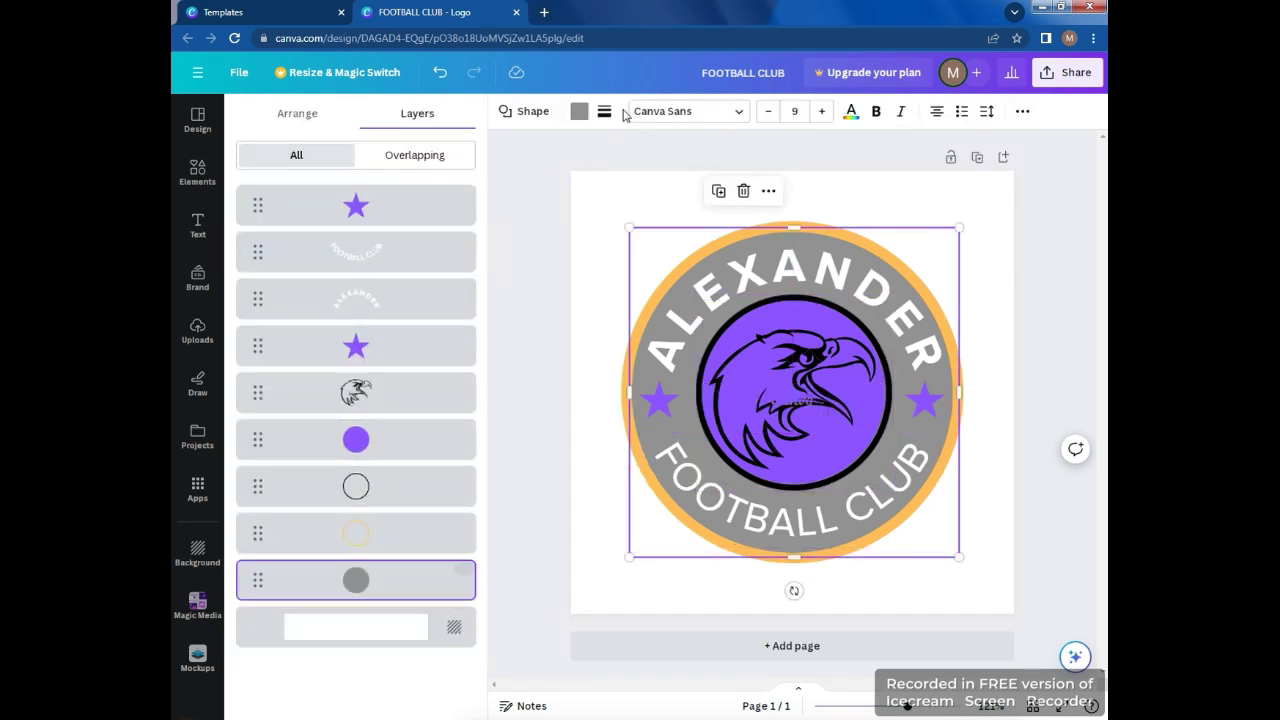
click(579, 111)
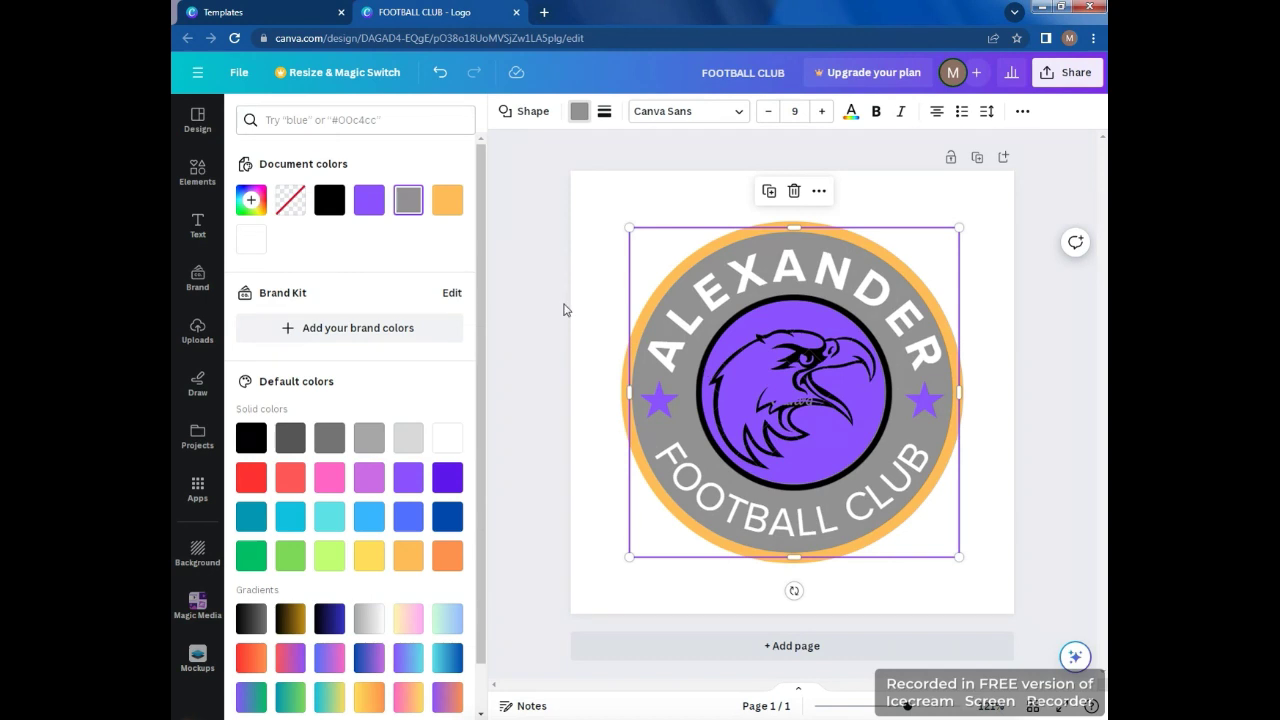
key(alt)
Select the black inner ring in the design's layers and recolour it with the orange document colour.
key(alt+1)
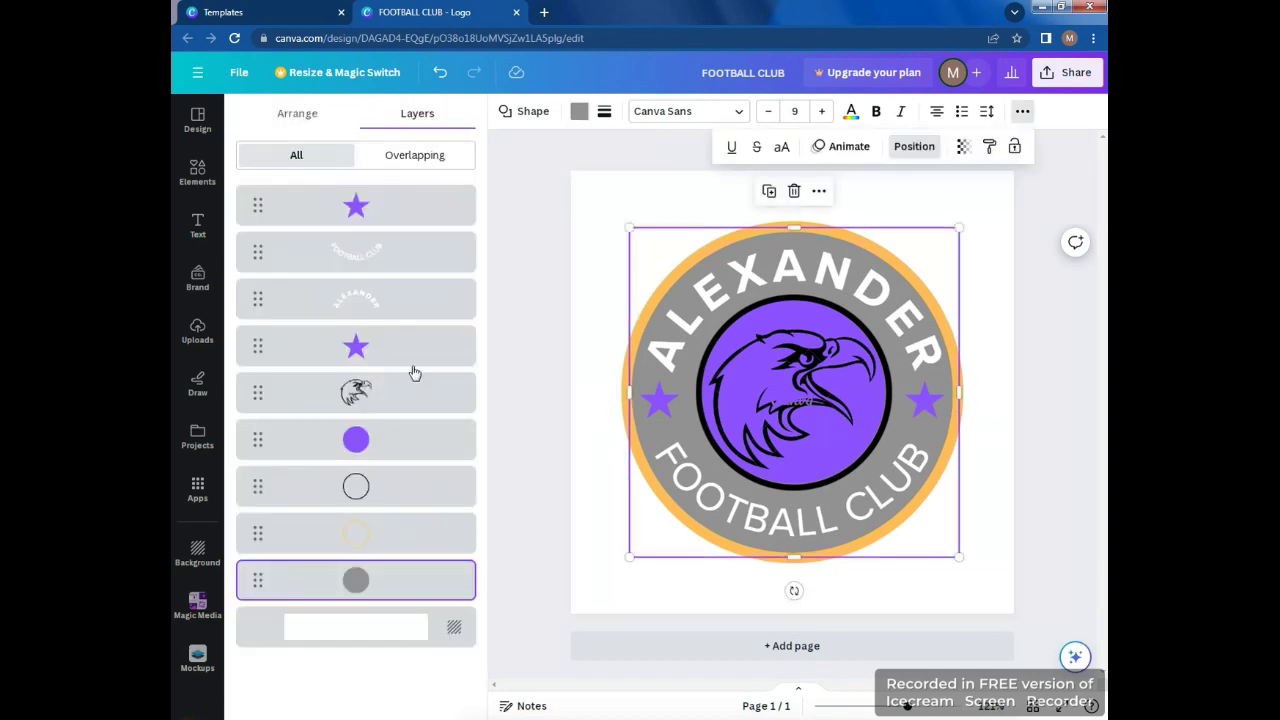
click(390, 490)
click(391, 494)
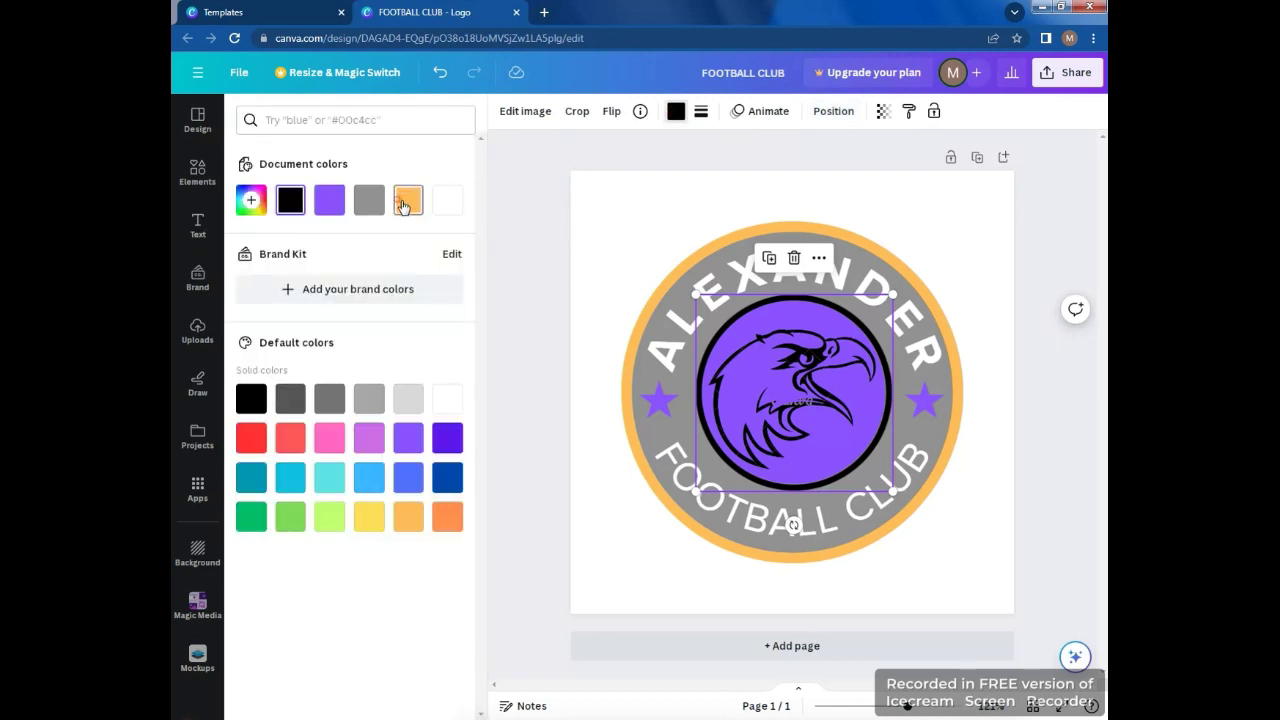
click(406, 202)
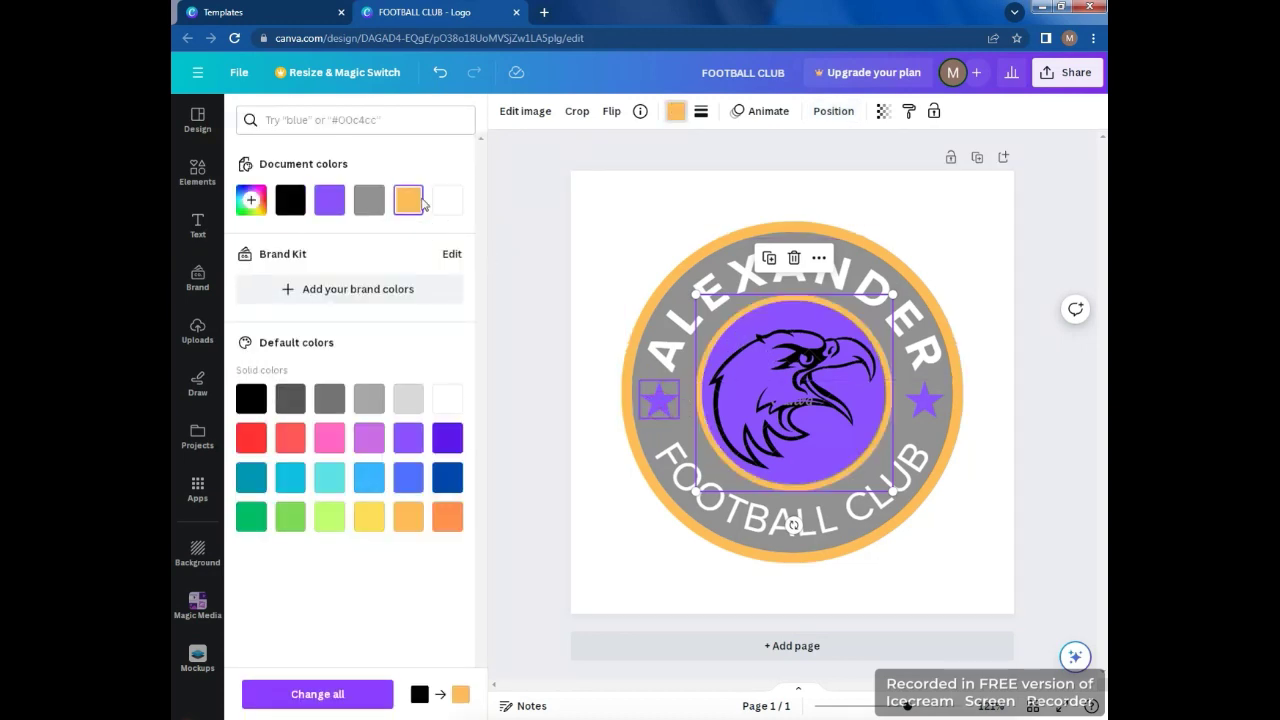
Recolour both side stars on the gray band with the same orange as the rings.
click(658, 400)
click(447, 200)
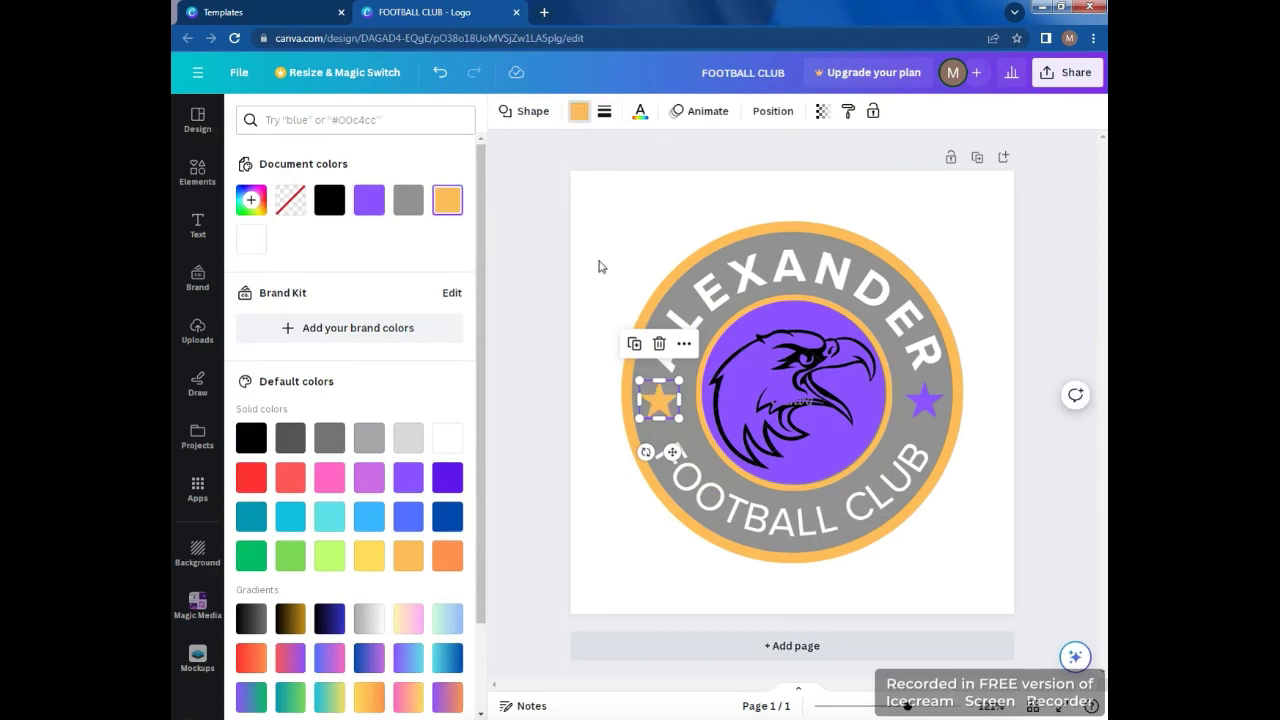
click(924, 405)
click(447, 200)
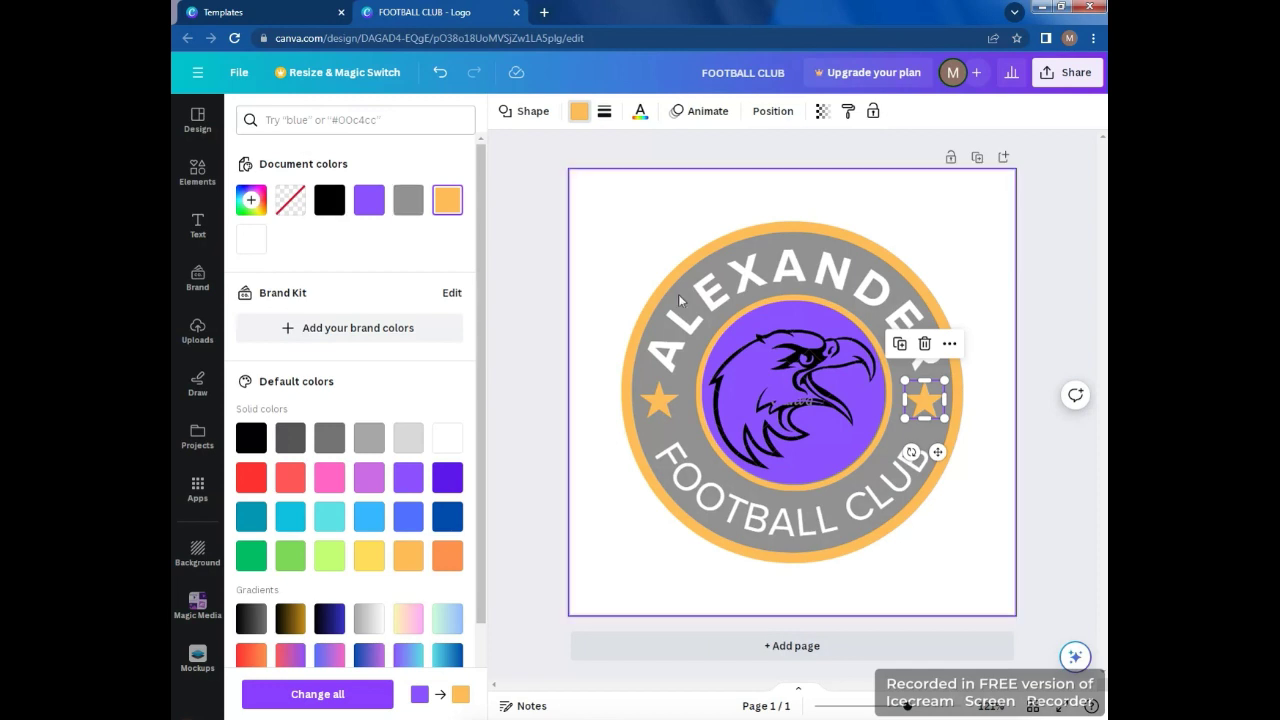
Select the eagle head graphic at the centre of the badge and change its colour to white.
click(824, 454)
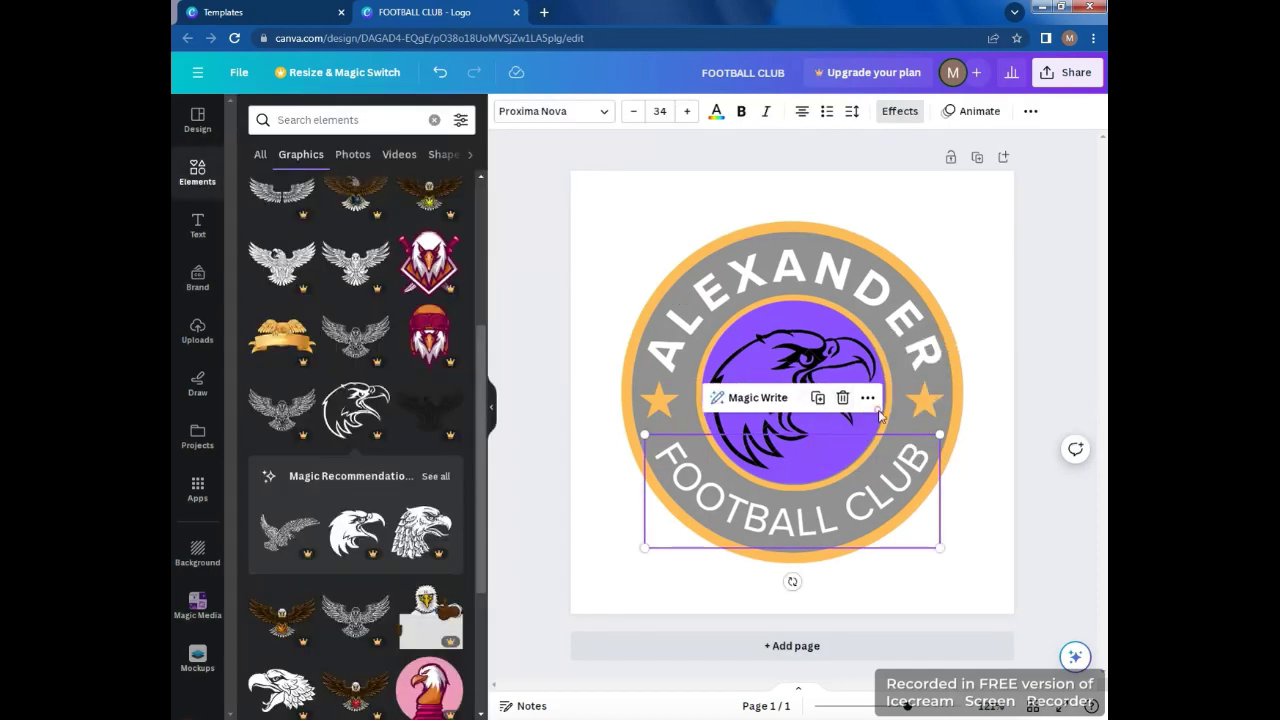
click(994, 288)
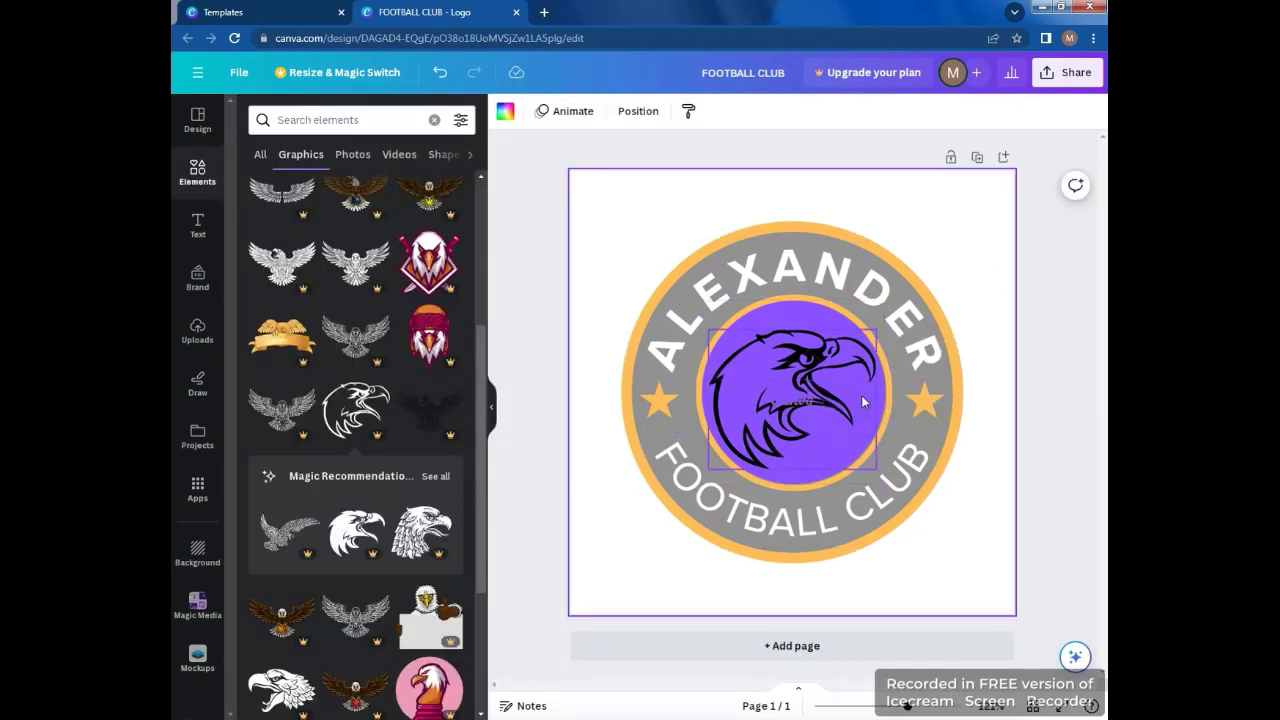
click(864, 402)
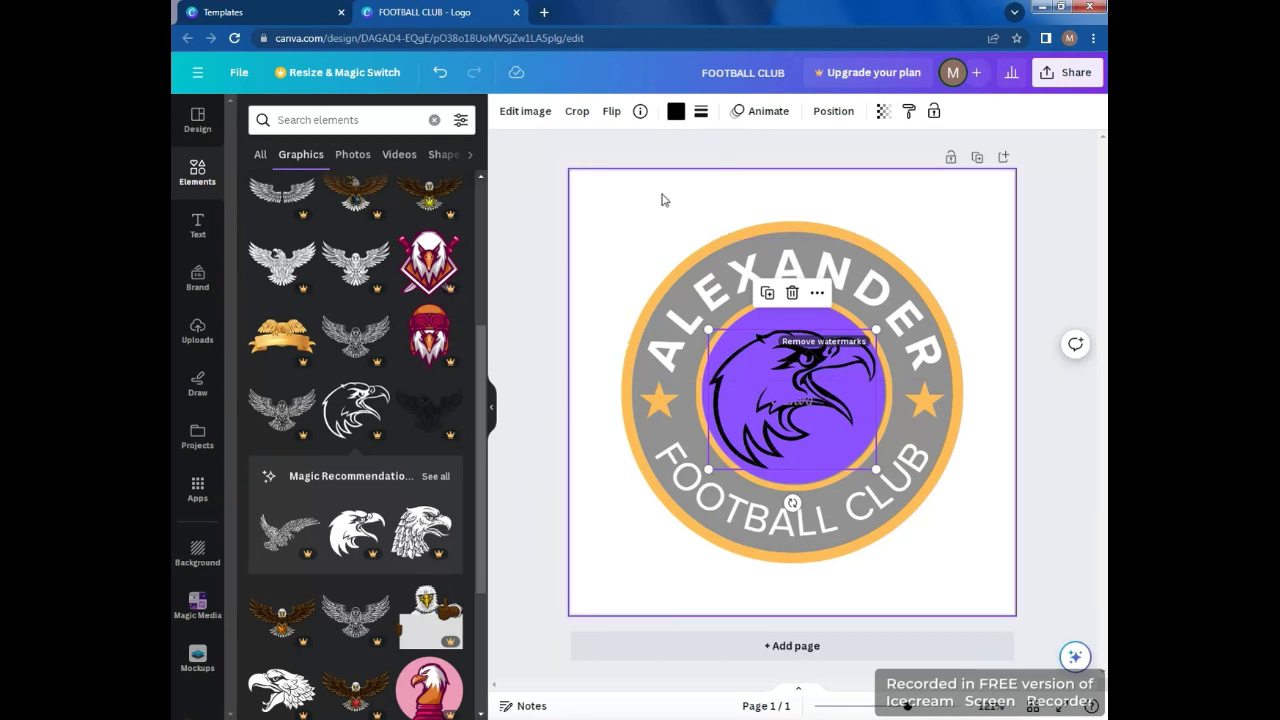
click(676, 111)
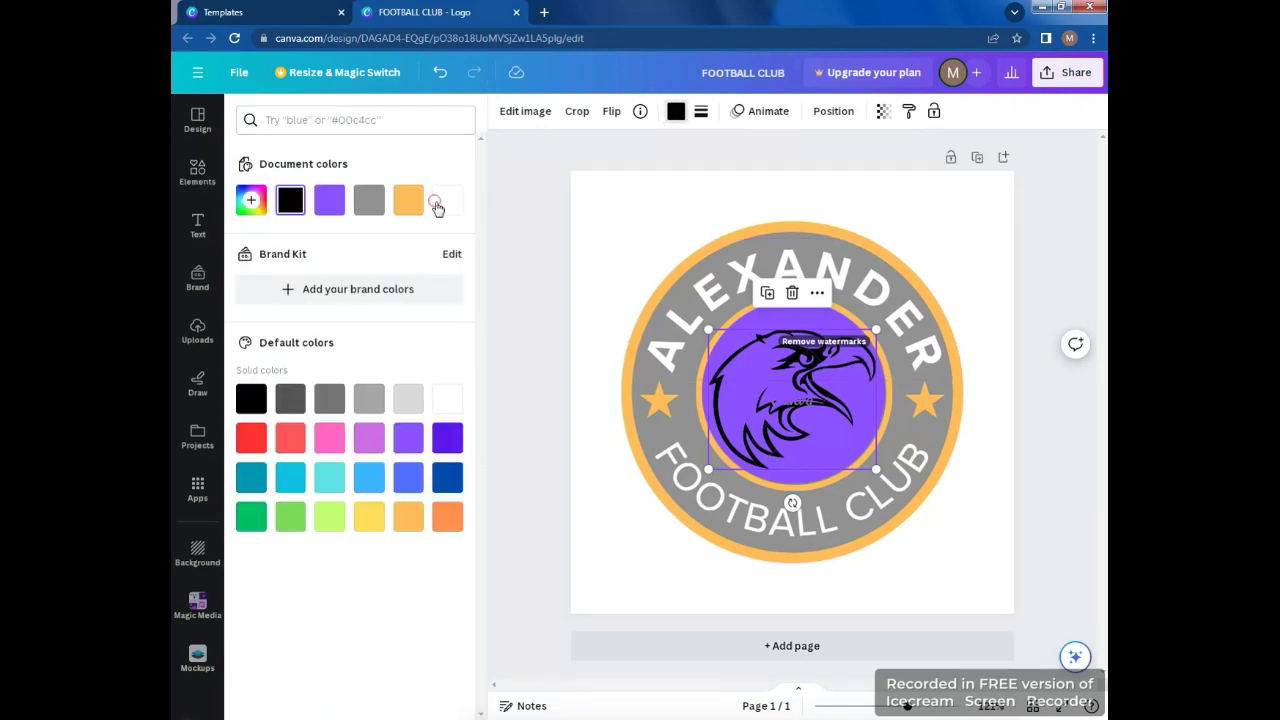
click(438, 206)
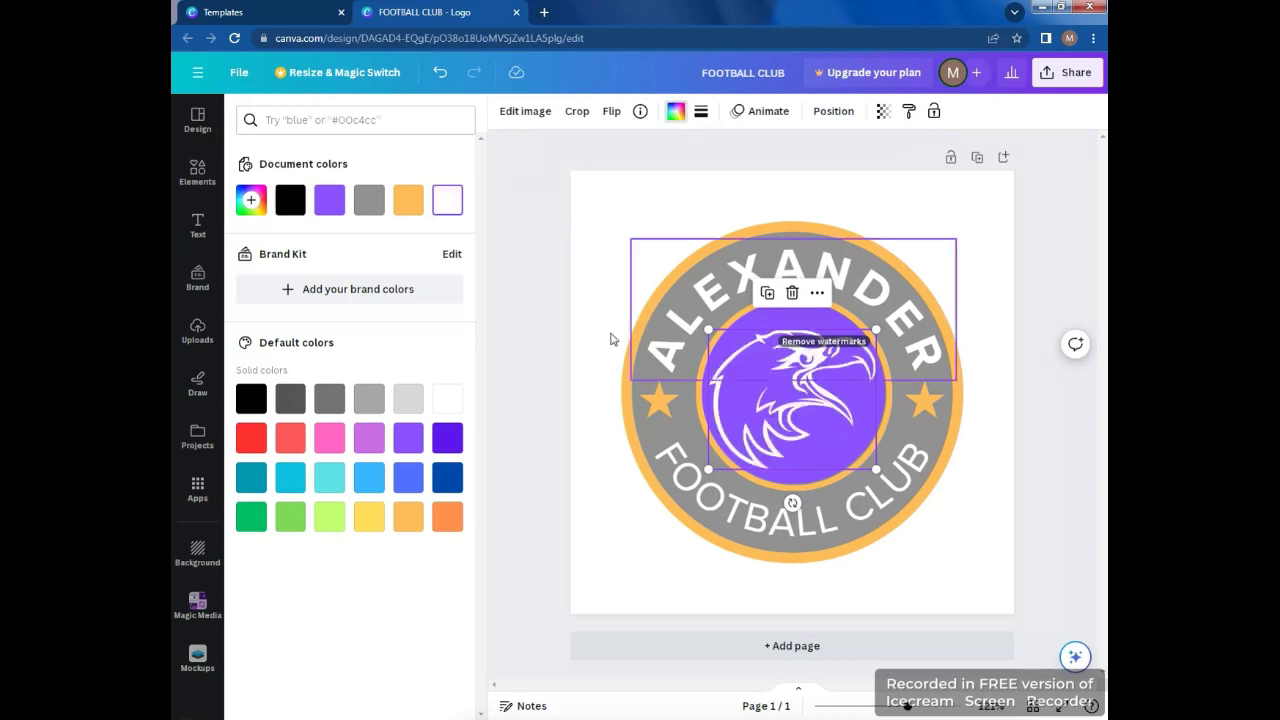
Select the purple central circle in the design's layers and change its fill colour to black.
key(alt)
key(alt+1)
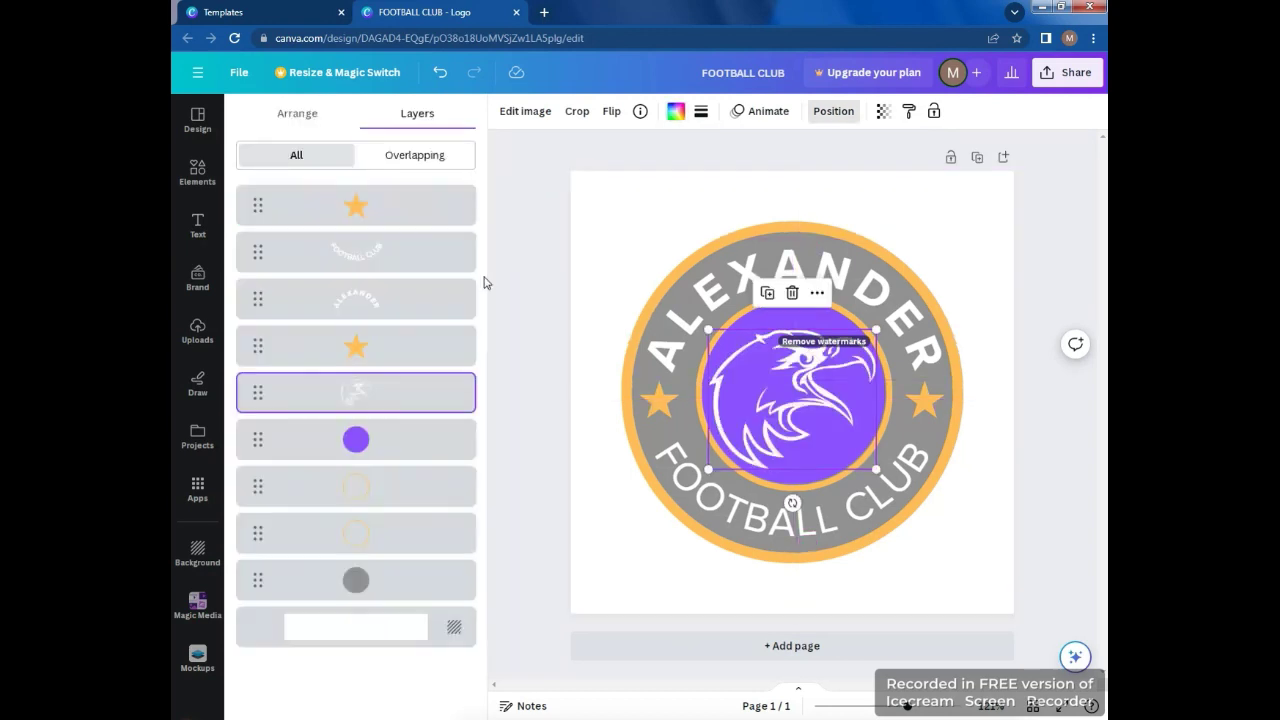
click(387, 440)
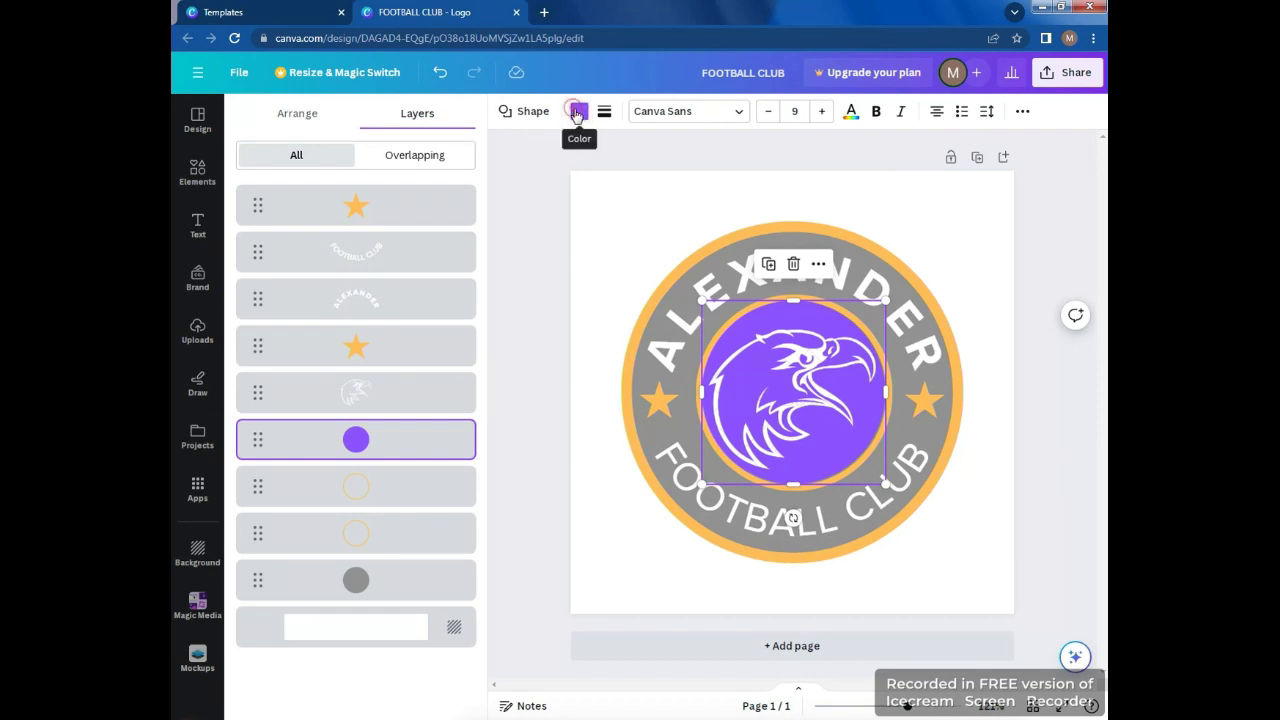
click(251, 437)
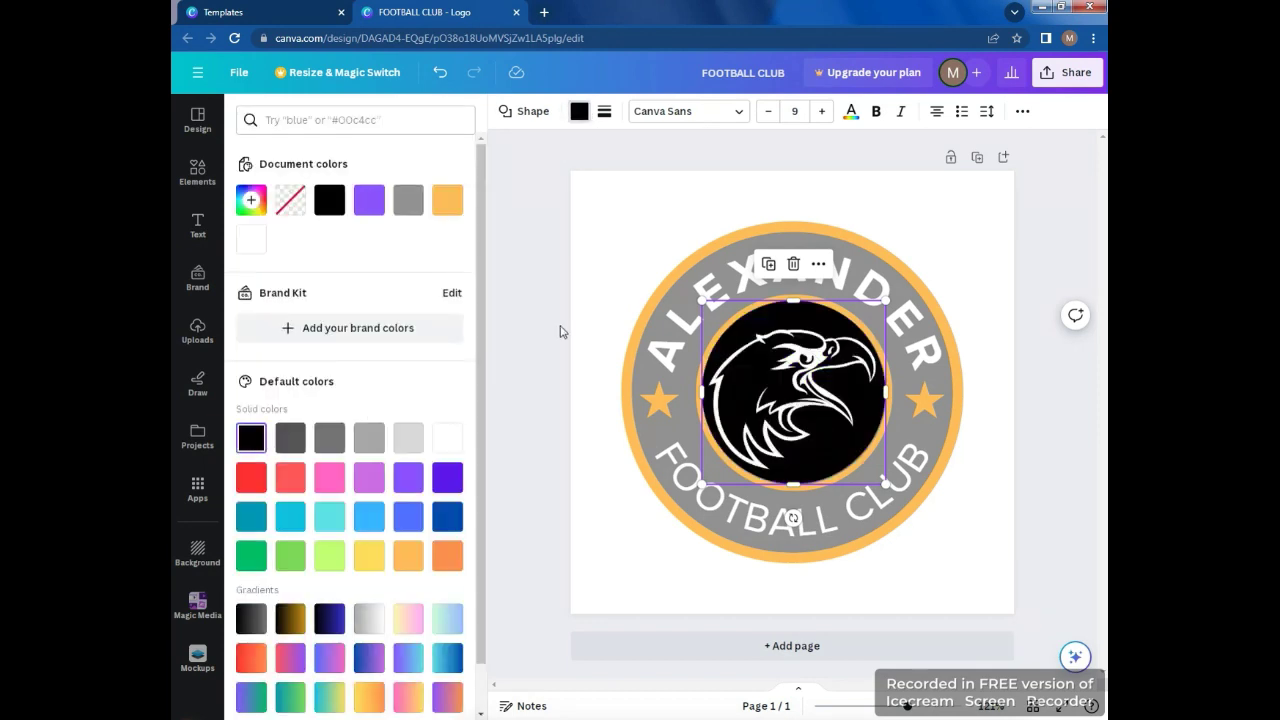
Select the large gray circle in the design's layers and change its fill colour to black (#000000).
key(alt)
key(alt+1)
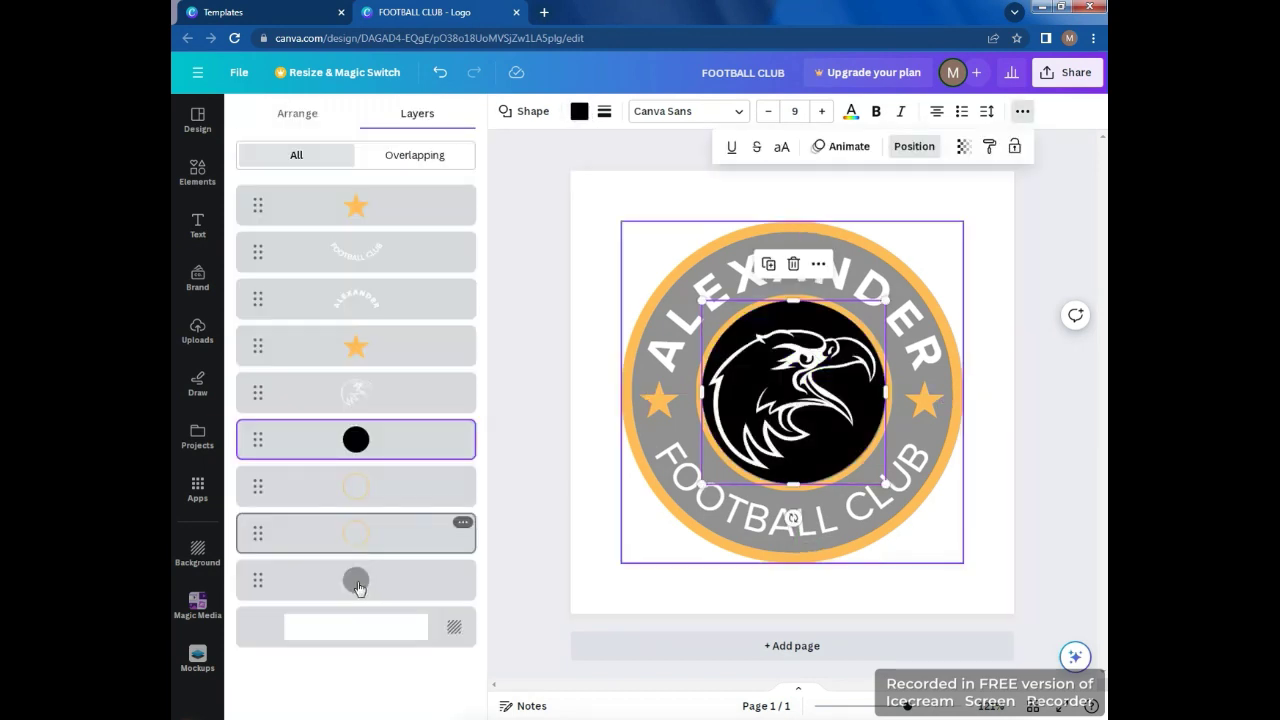
click(357, 582)
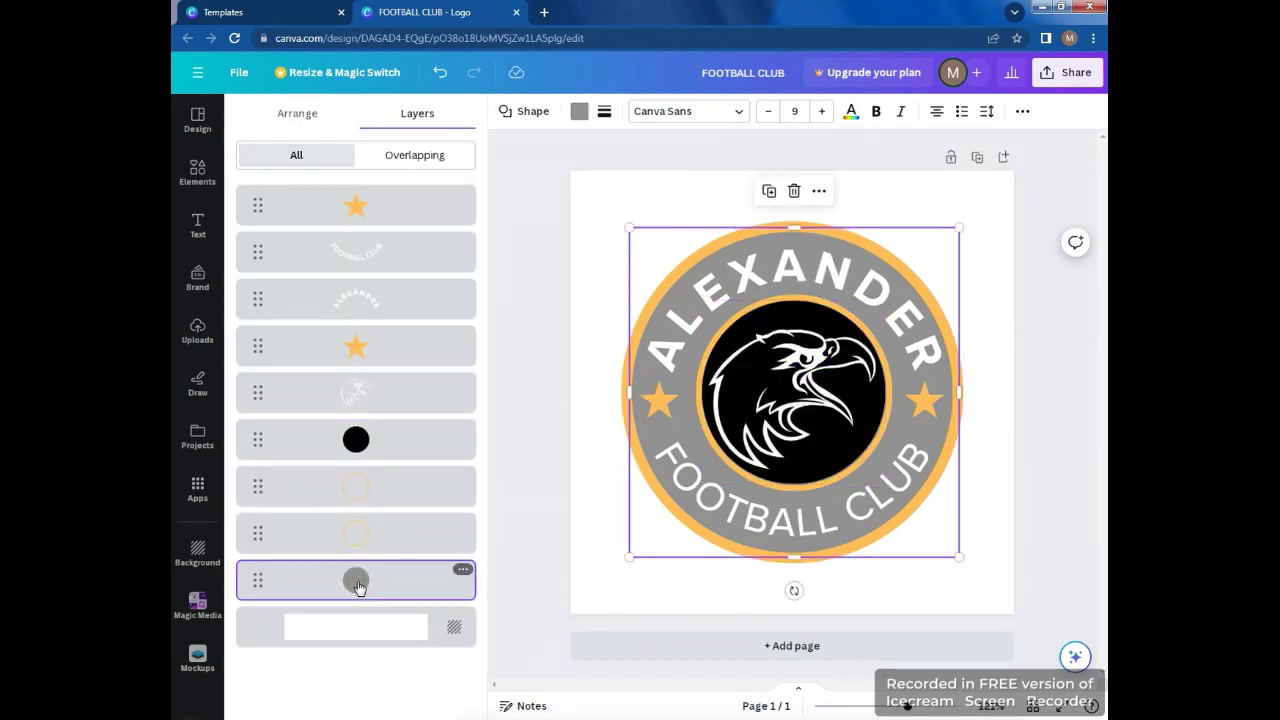
click(581, 113)
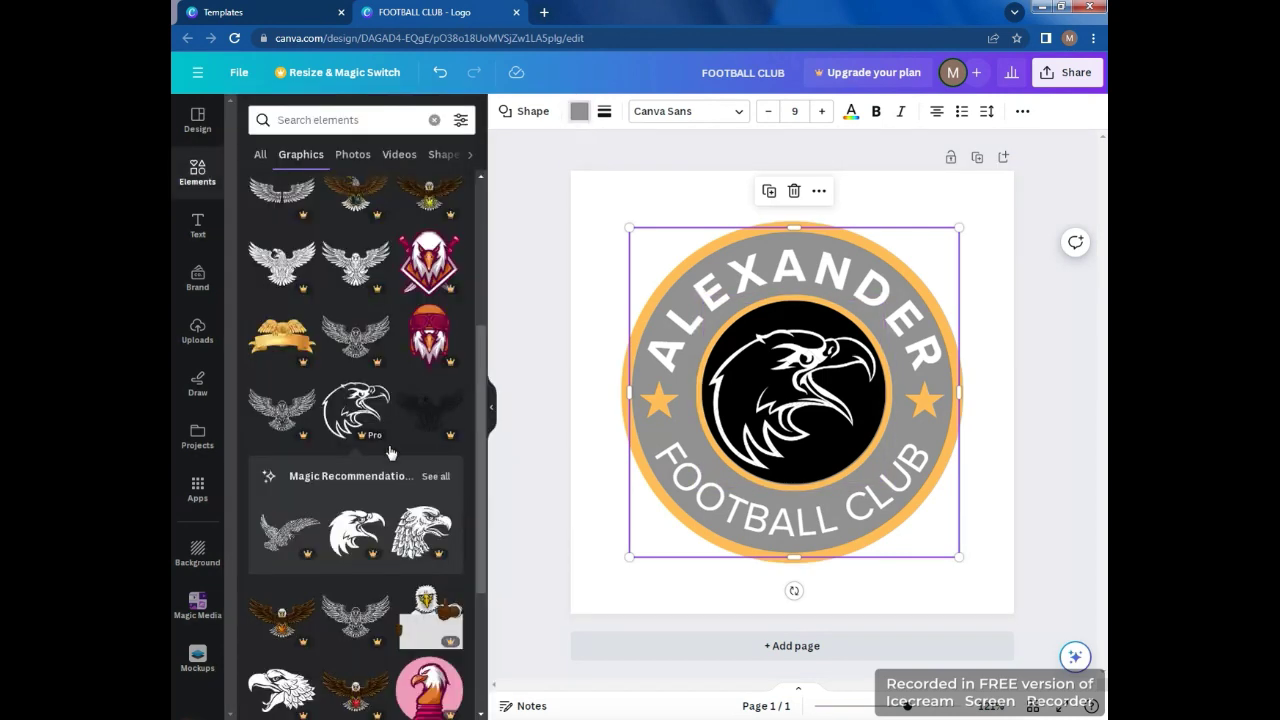
click(579, 112)
click(327, 202)
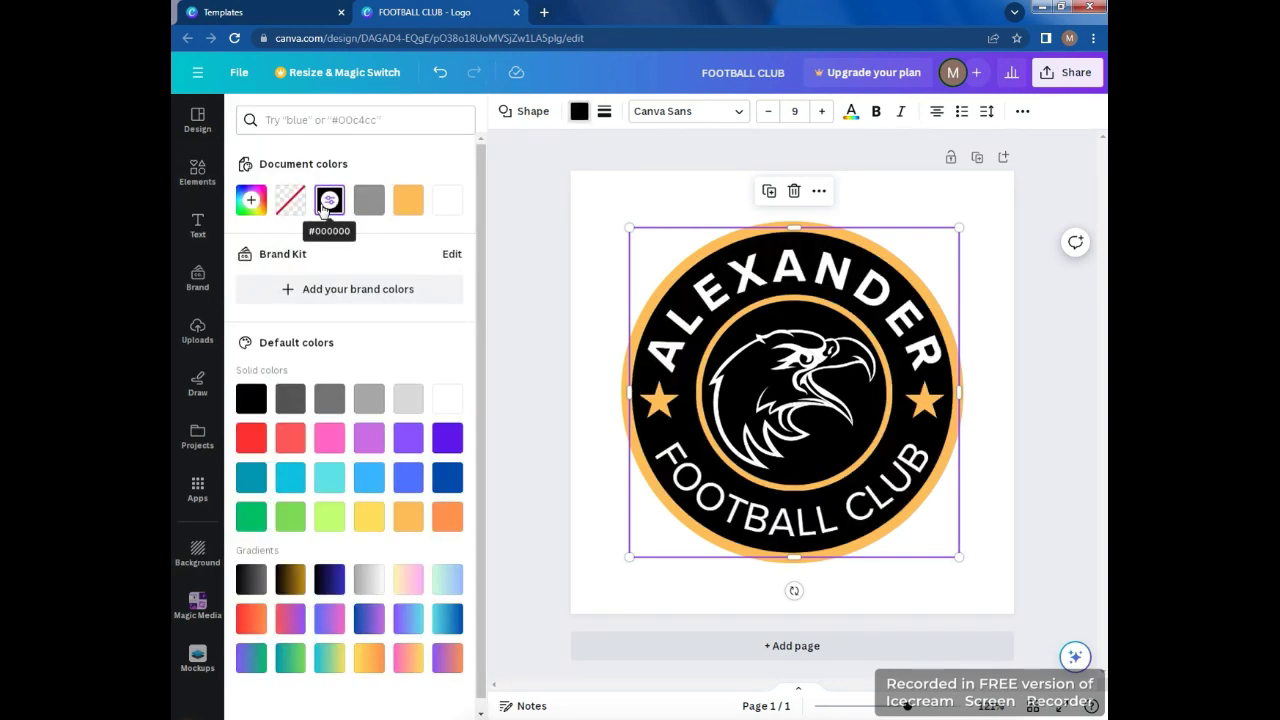
Set the page background colour to black and collapse the side panel to clear space around the logo.
click(596, 203)
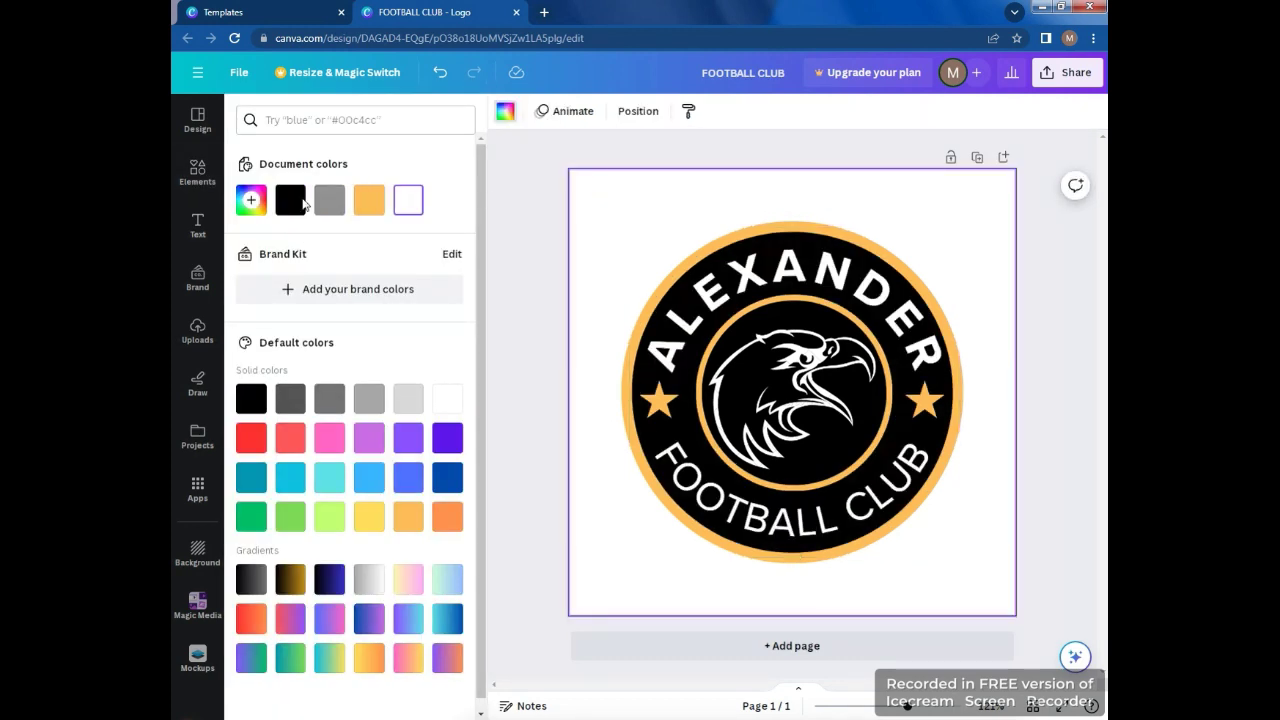
click(291, 200)
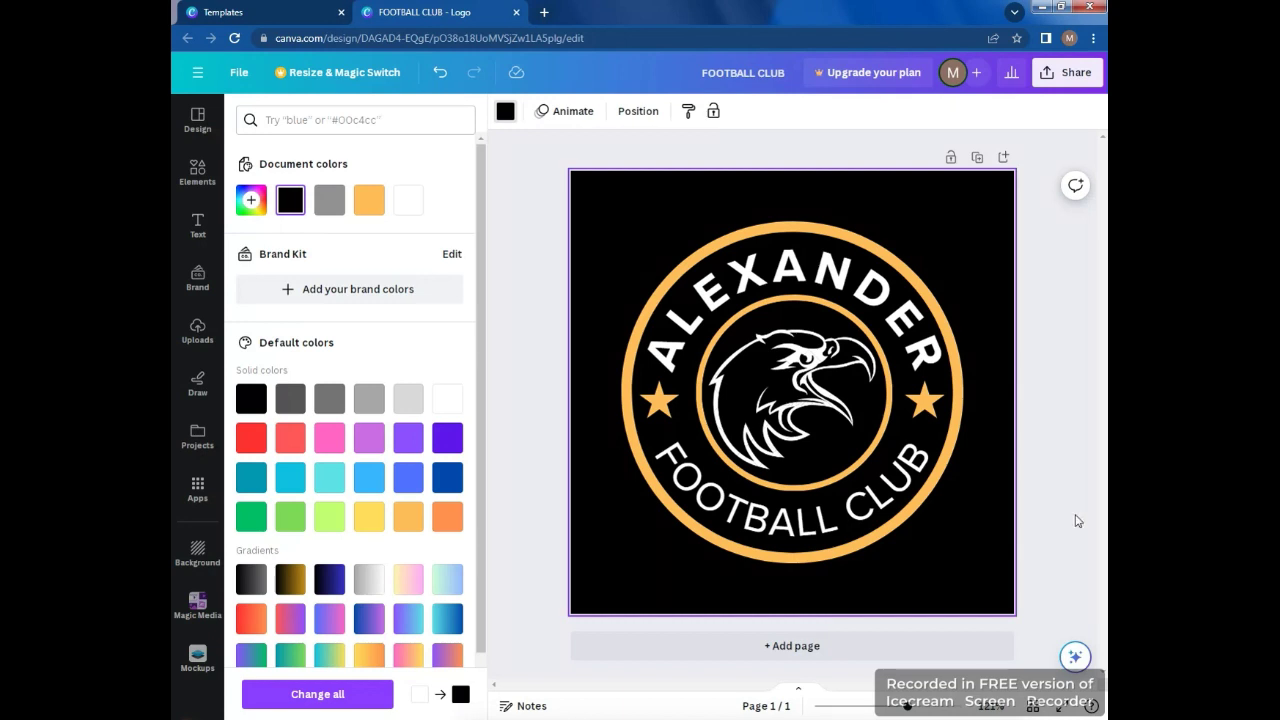
click(197, 172)
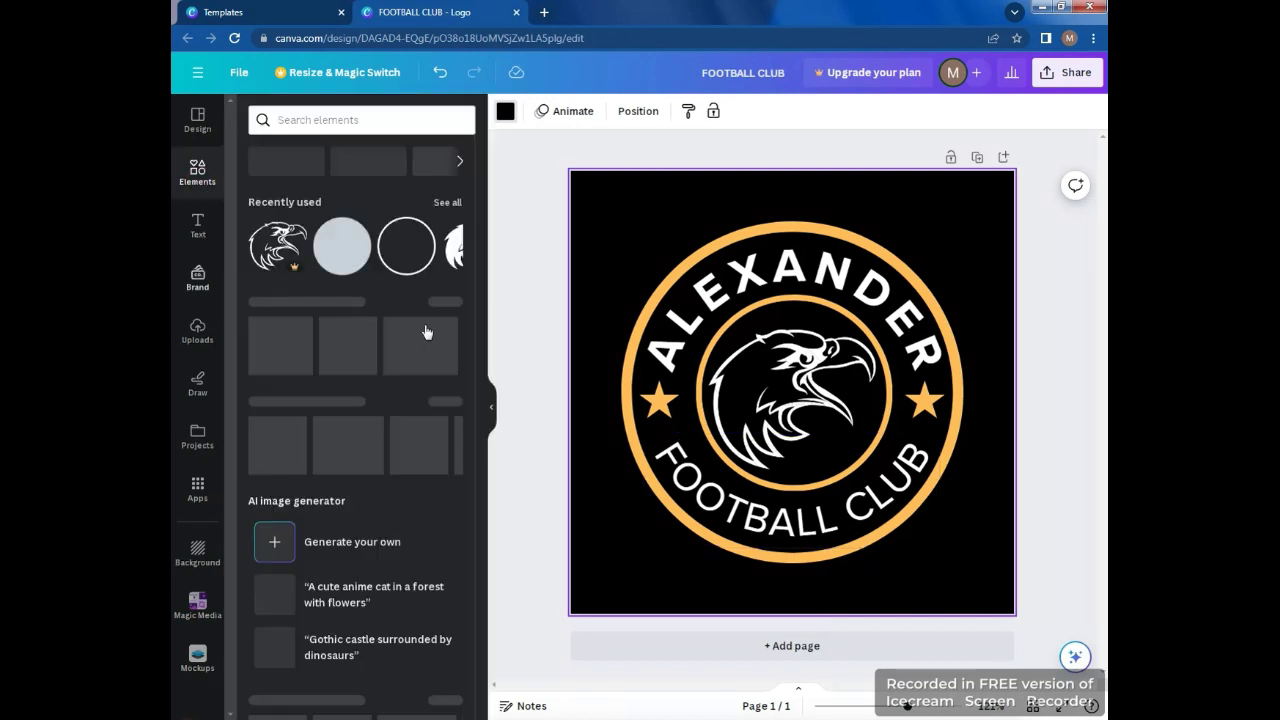
click(488, 408)
Look at the sharing and download options for the finished logo and close them again.
drag(909, 710, 916, 707)
click(1053, 70)
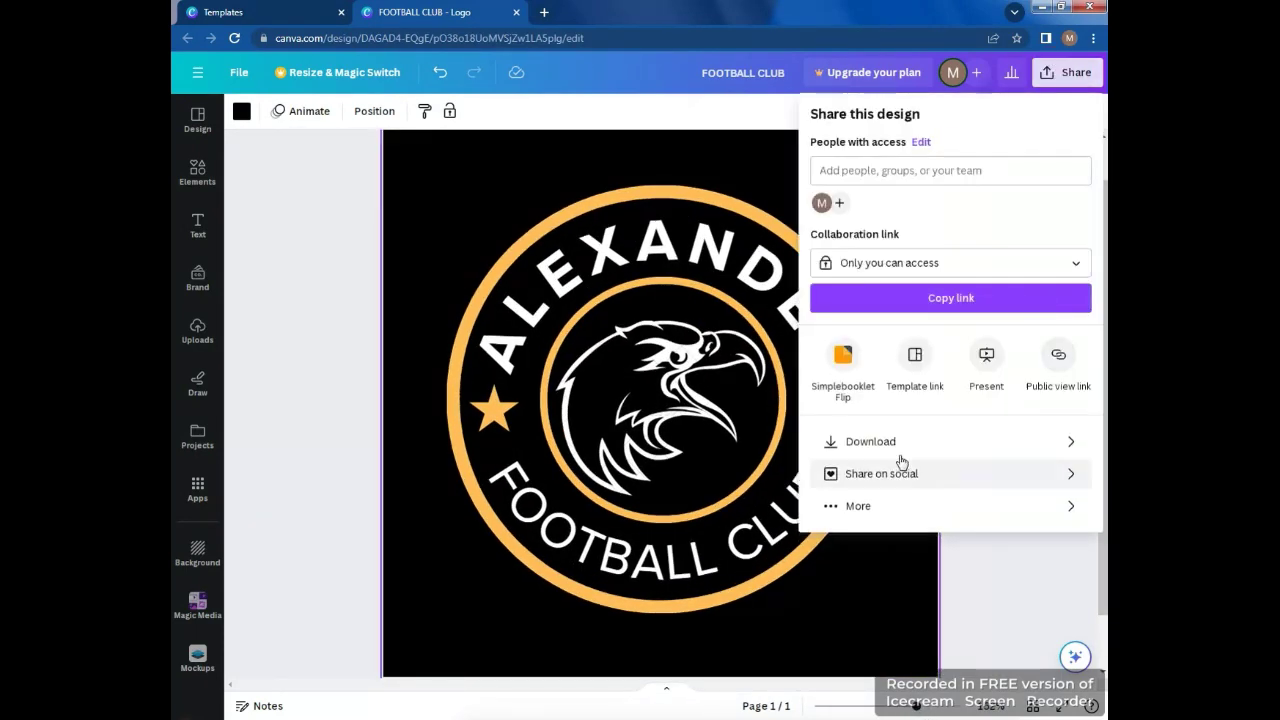
click(1016, 590)
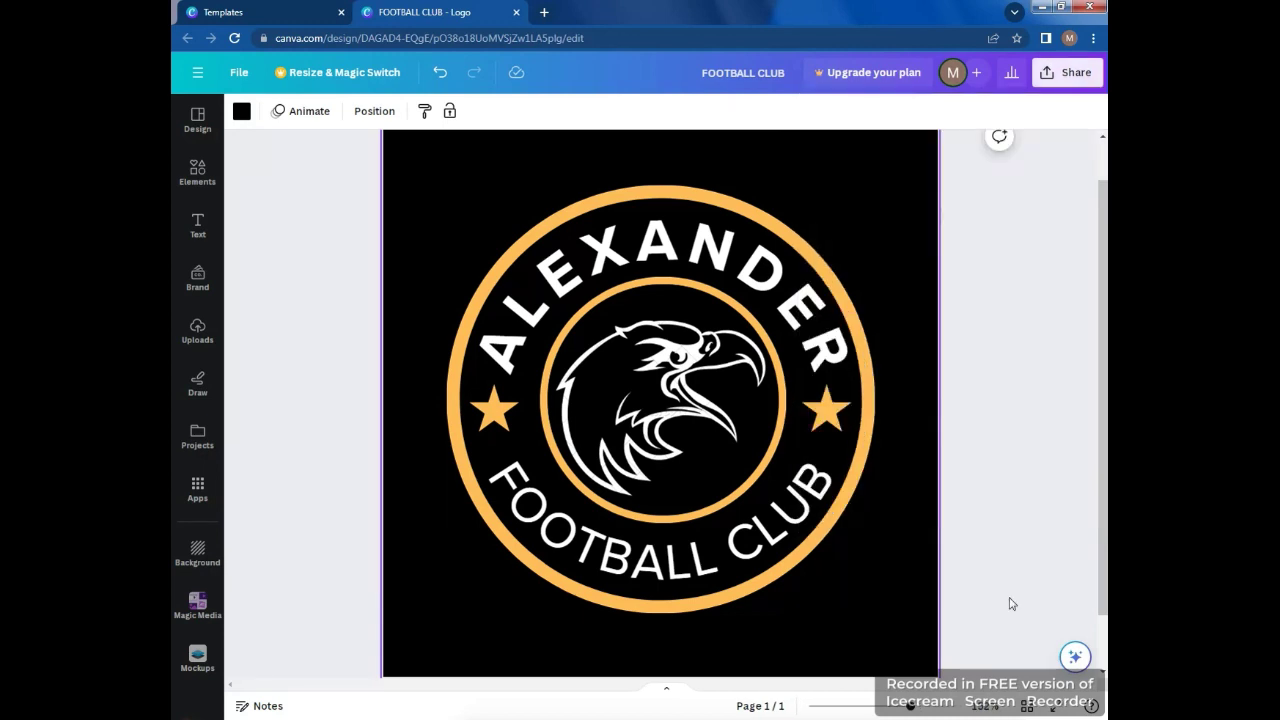